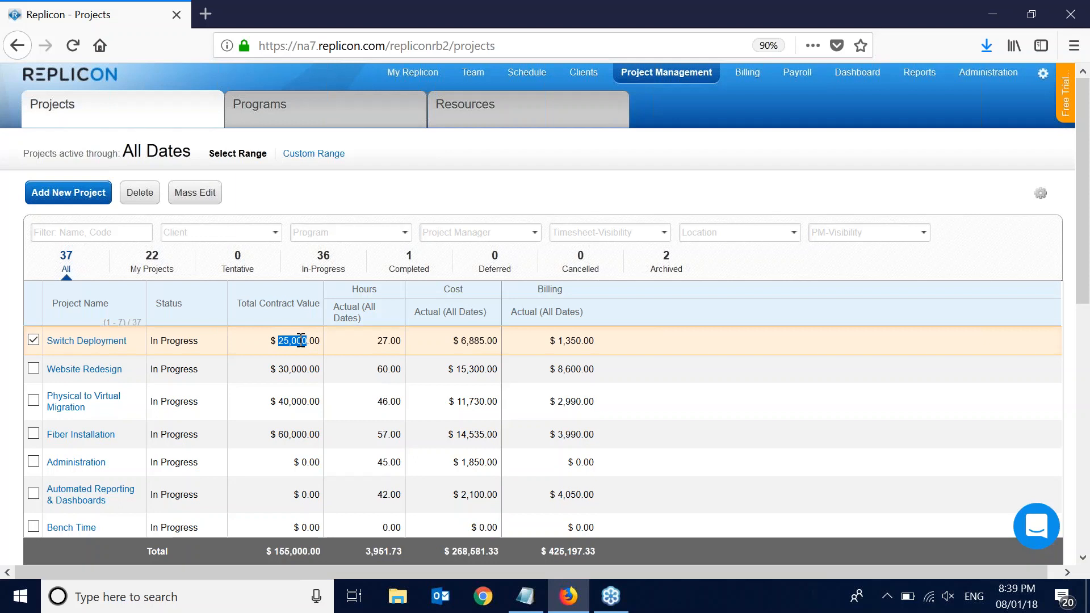
mouse_move(301, 341)
left_mouse_down()
mouse_move(280, 341)
mouse_move(296, 341)
left_mouse_up()
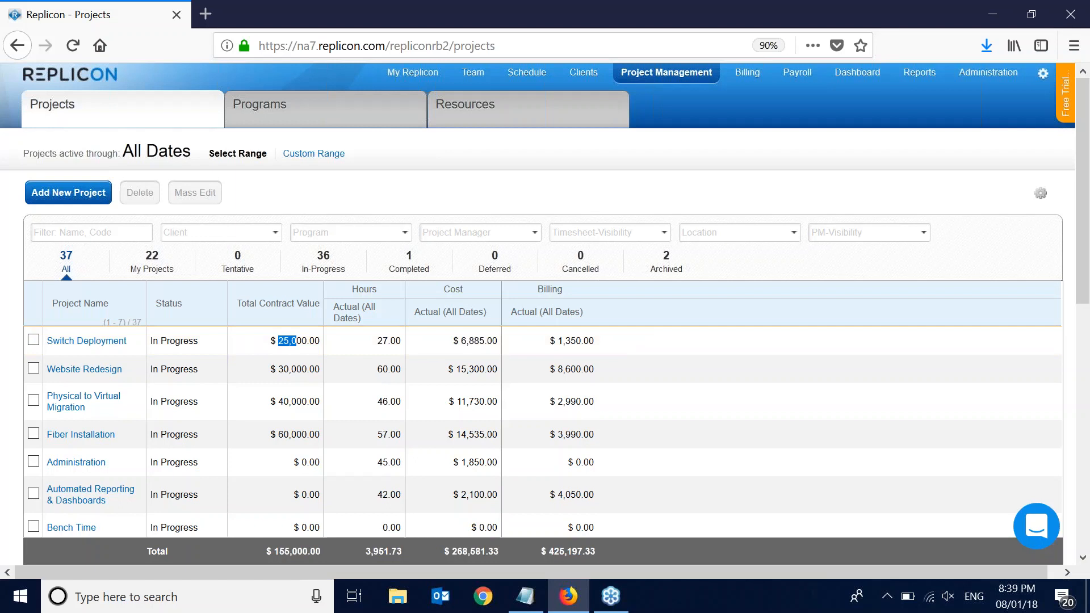
Step: Open the Administration page in a new browser tab and view the Billing Contract Clauses under Projects
right_click(970, 84)
left_click(981, 86)
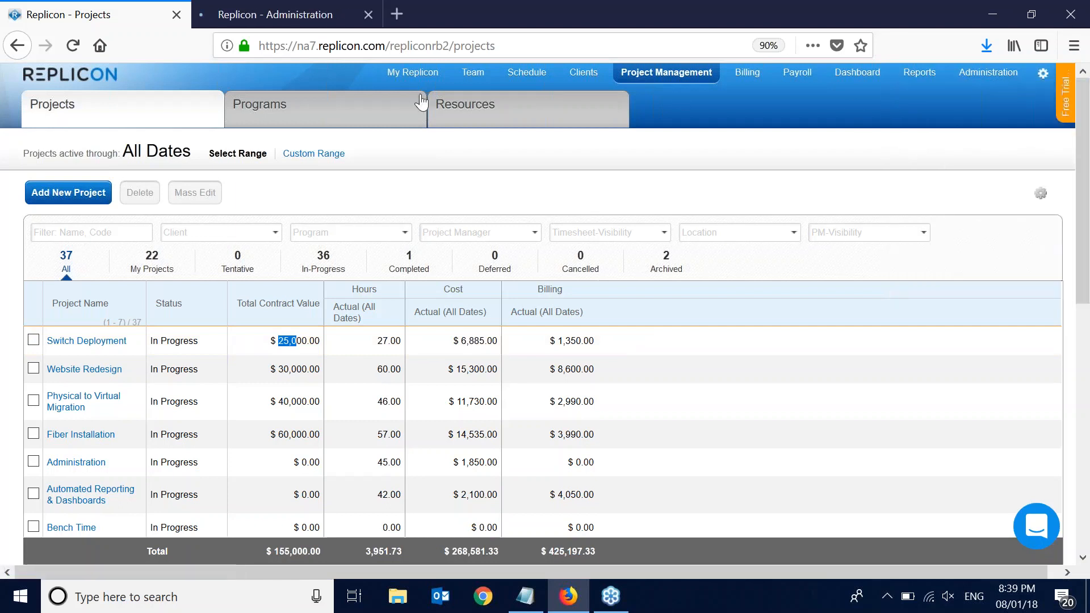
left_click(316, 11)
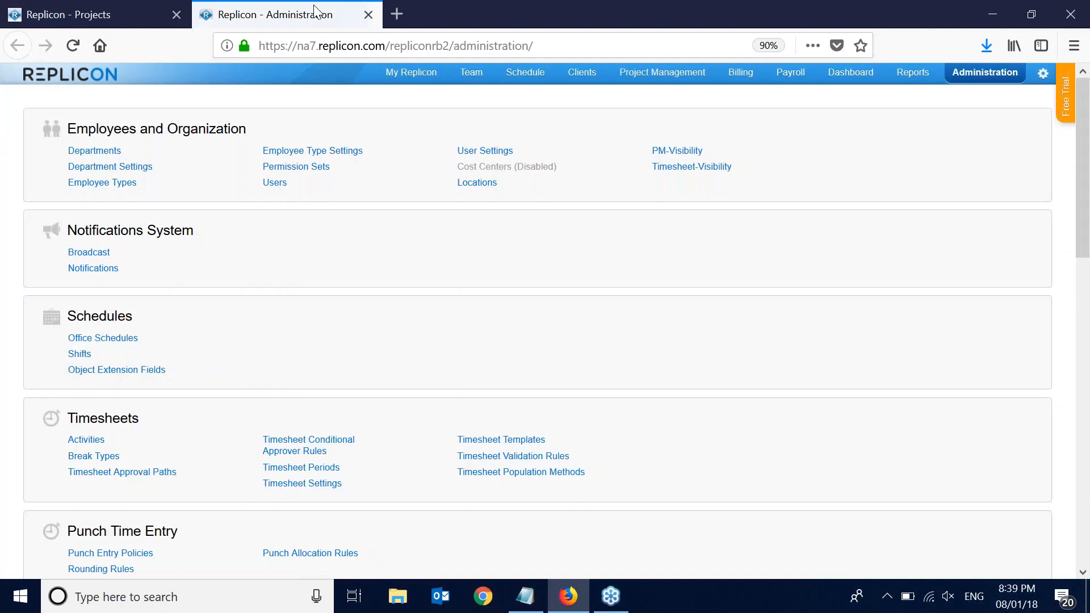
scroll(546, 318, "down", 2)
scroll(188, 339, "down", 7)
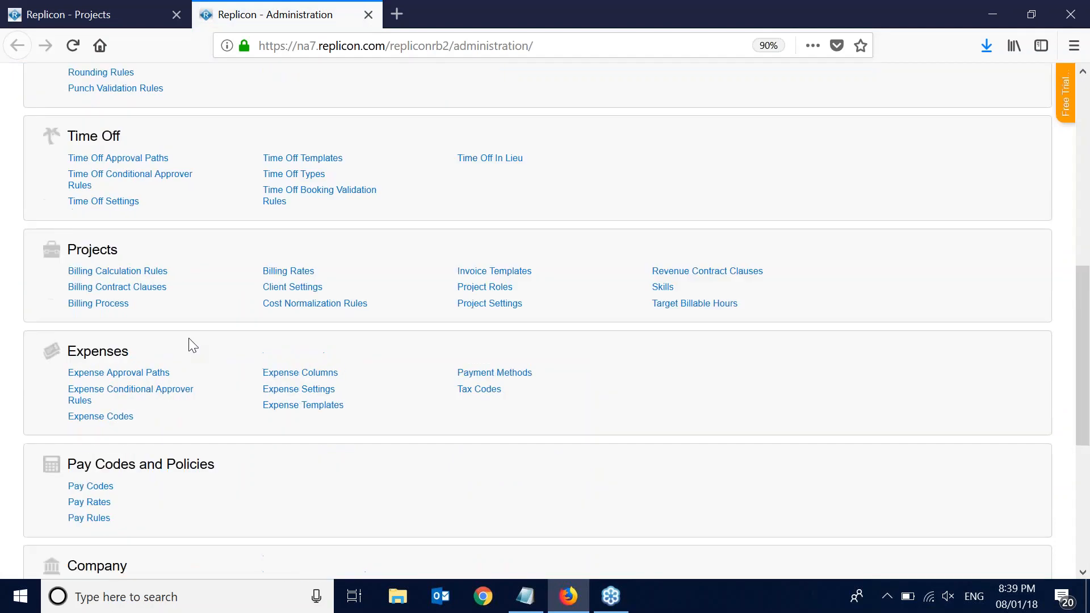
left_click(158, 290)
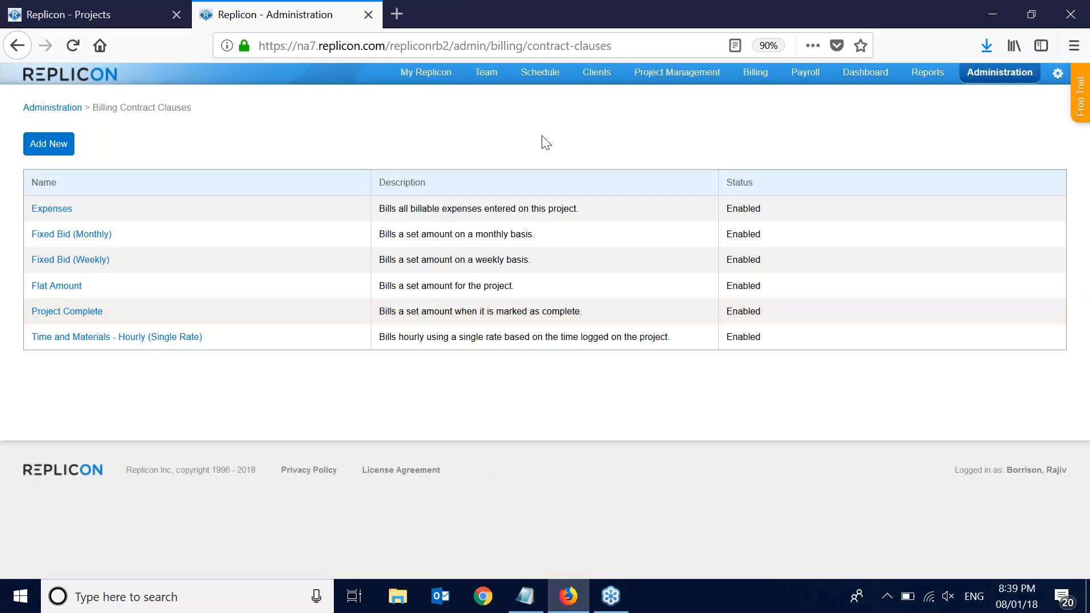
Step: Open Project Management in a new browser tab and start adding a new project
right_click(660, 84)
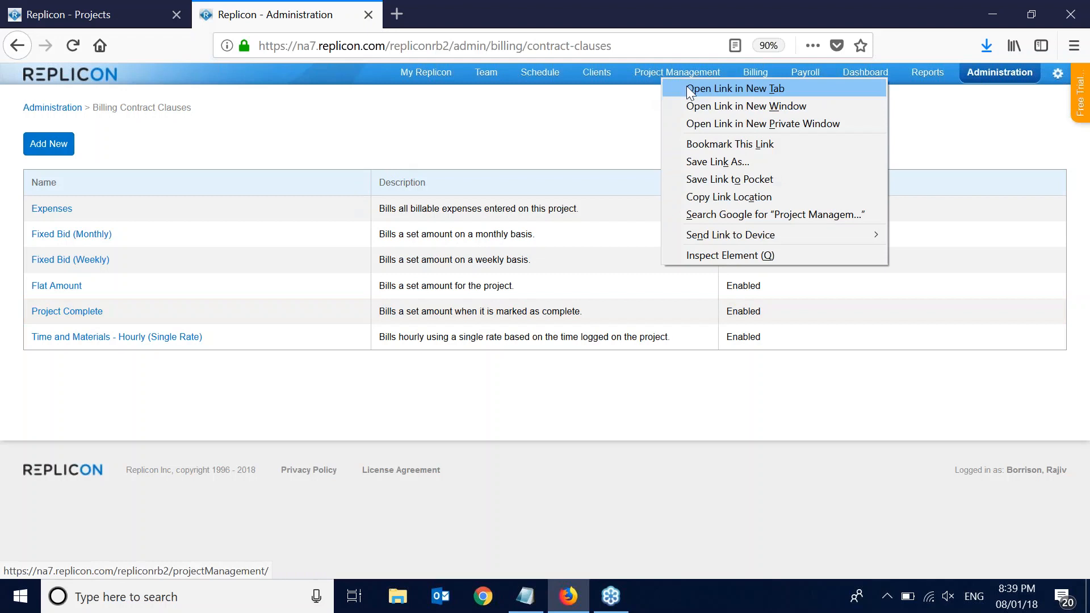
left_click(686, 87)
left_click(489, 6)
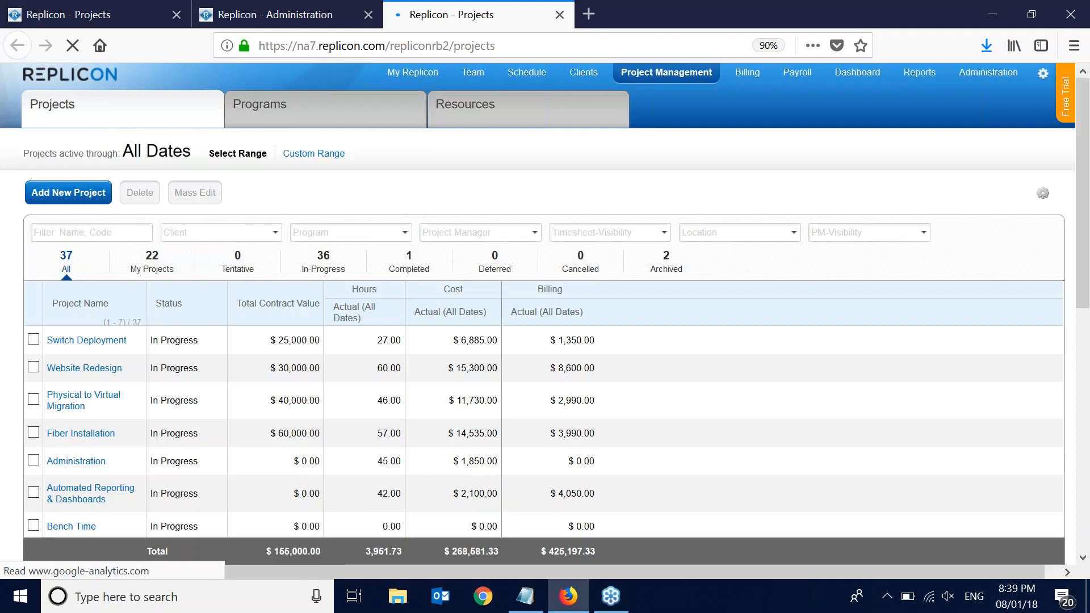
left_click(77, 194)
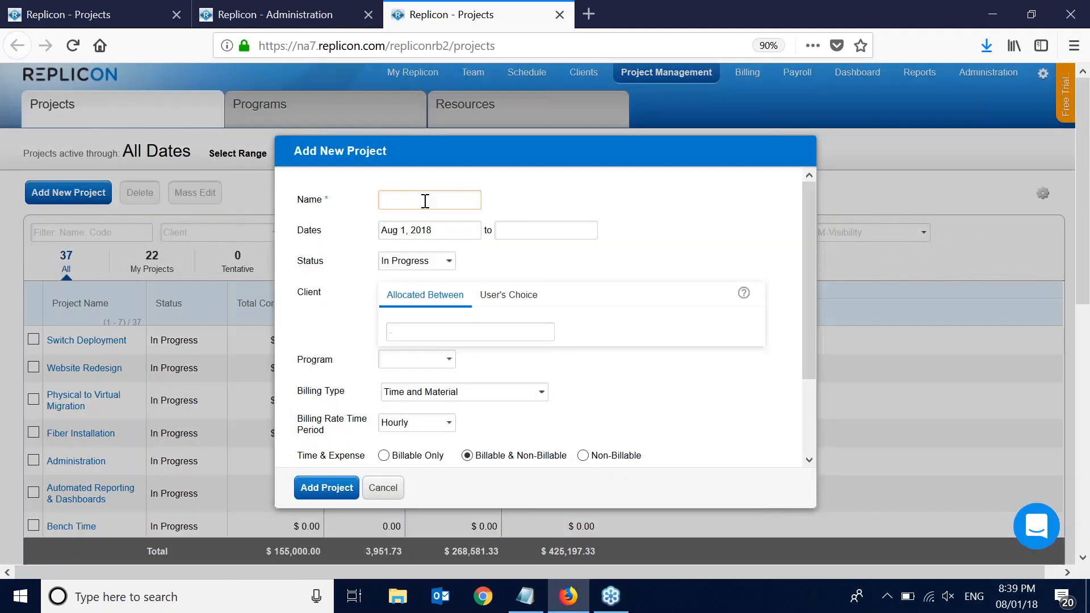
Step: Name the new project Contracts and set its end date to Sep 30, 2018
type("ConTRACTS")
key("BackSpace")
key("BackSpace")
key("BackSpace")
key("BackSpace")
key("BackSpace")
key("BackSpace")
type("tracts")
left_click(511, 230)
left_click(635, 269)
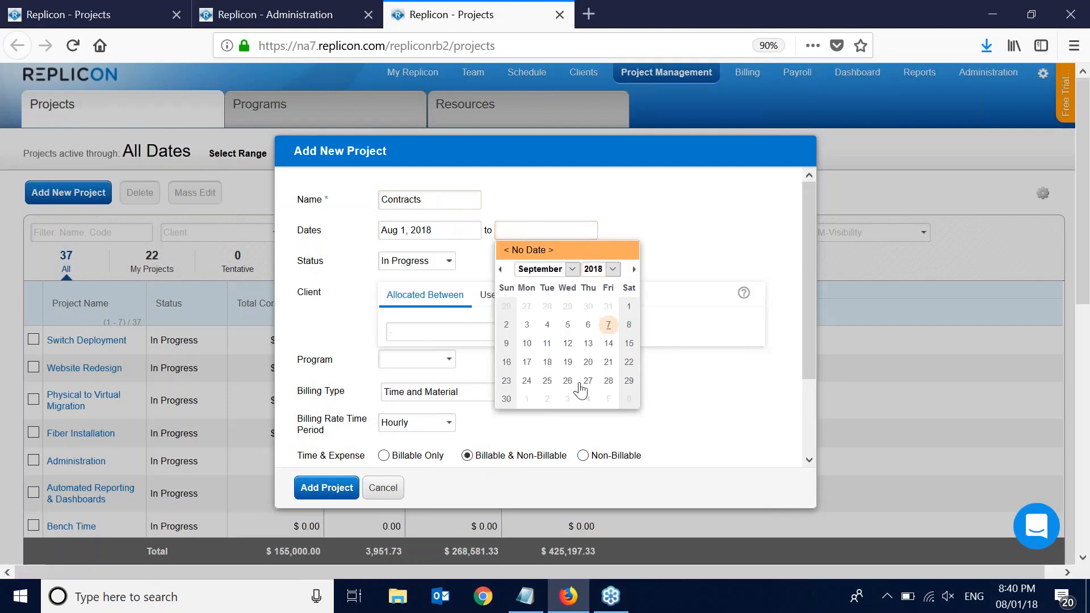
left_click(507, 400)
Step: Add the project with client Advantage Technologies and billing type Monthly Amount, Time and Materials (Single Rate)
left_click(470, 331)
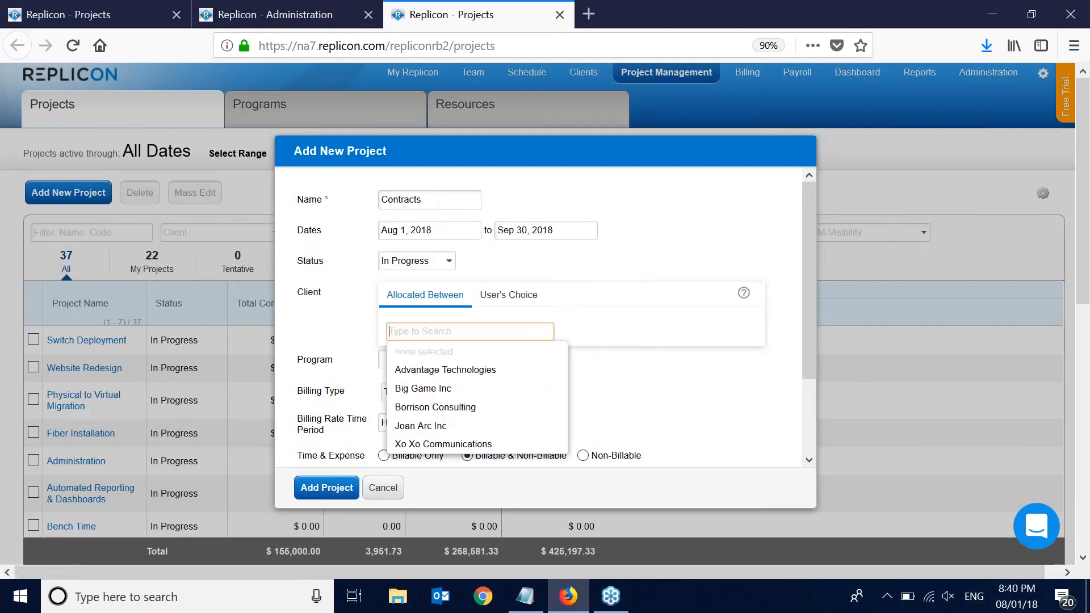
left_click(455, 369)
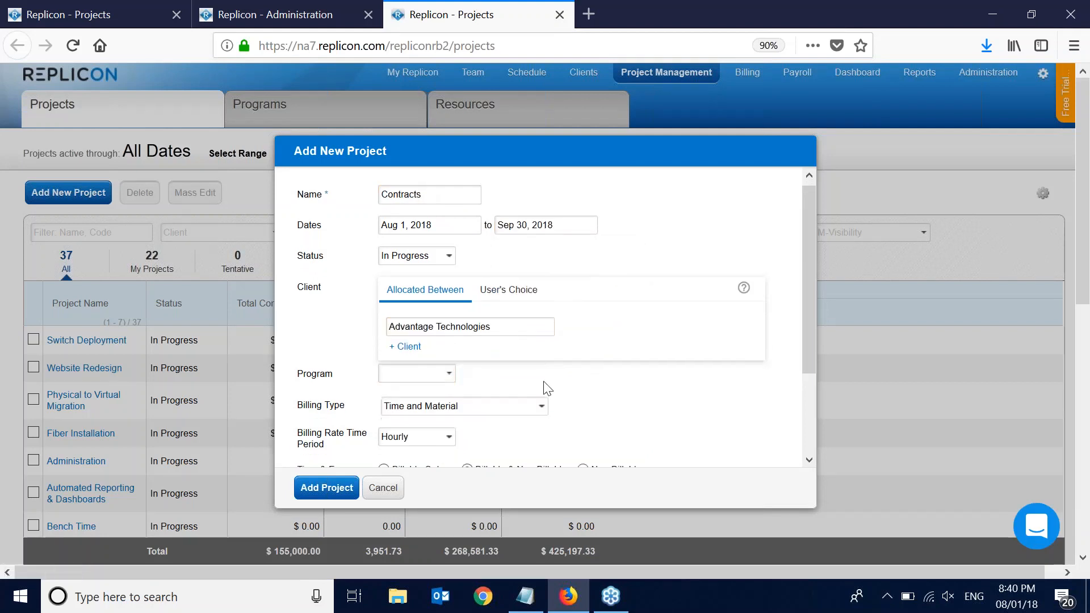
scroll(547, 389, "down", 1)
left_click(453, 348)
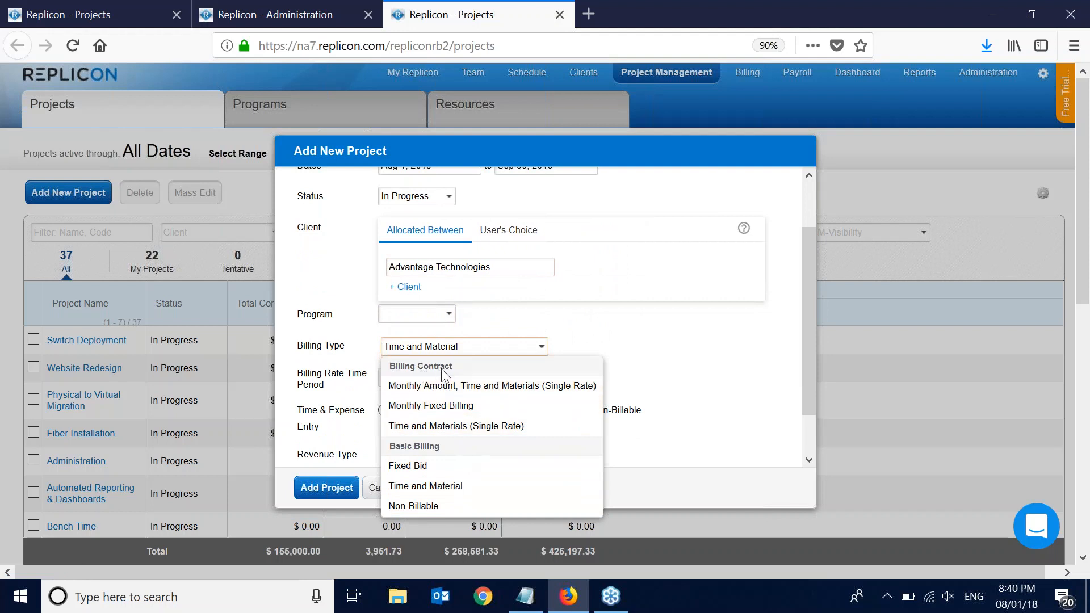
left_click(459, 387)
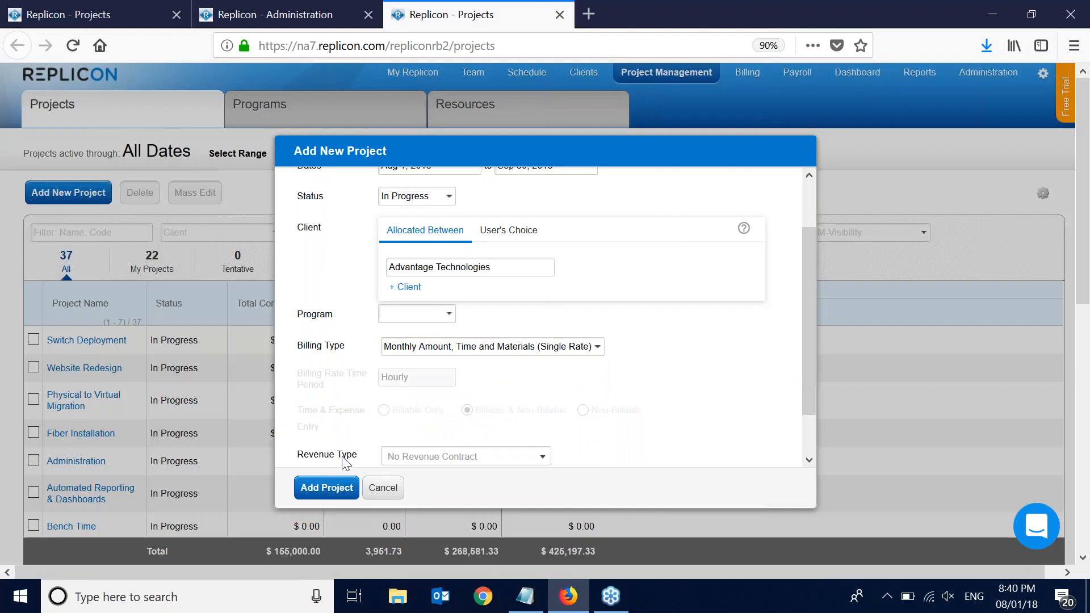
left_click(328, 491)
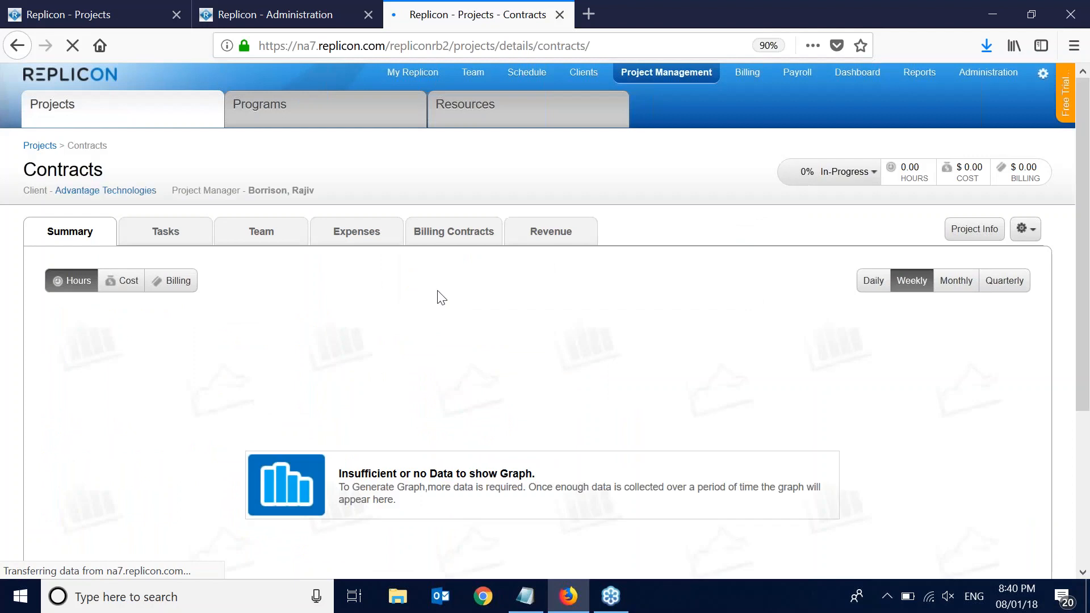
Step: In the project's billing contract, set the Fixed Bid (Monthly) amount to $1,000
left_click(456, 235)
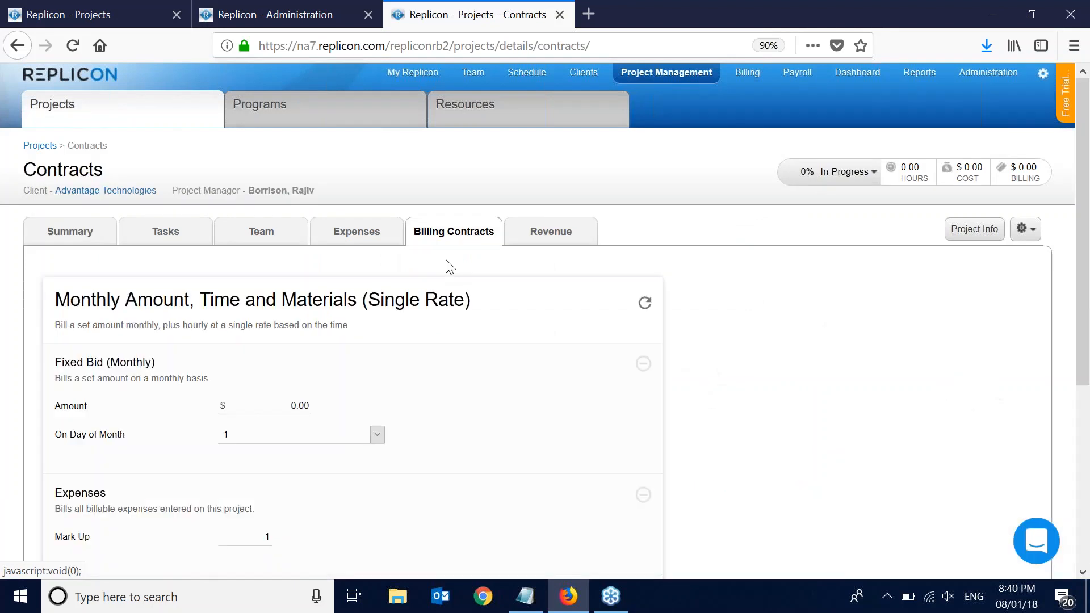
scroll(482, 307, "down", 1)
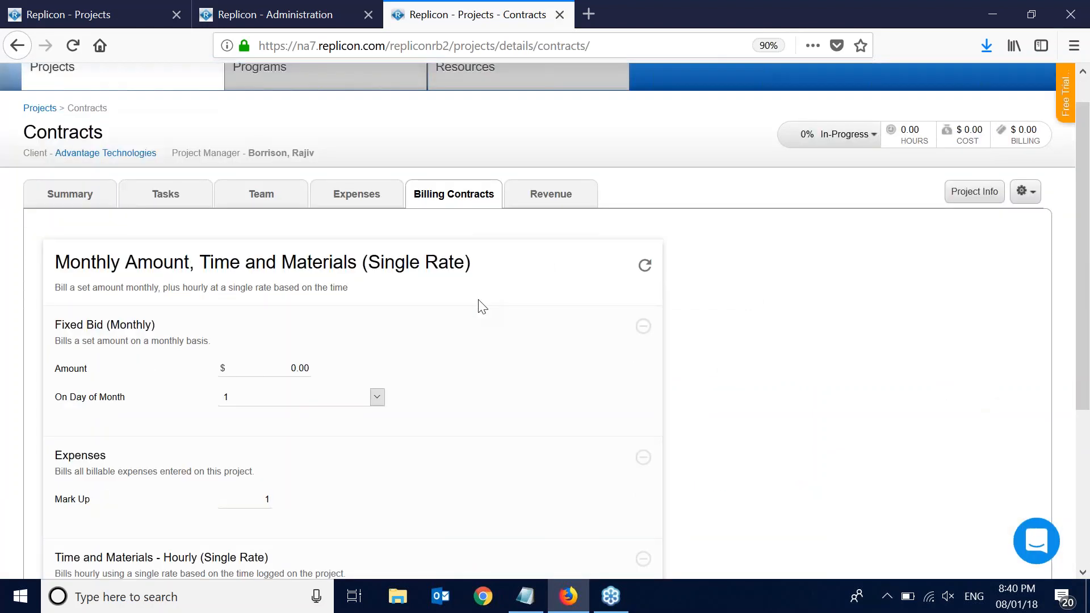
scroll(482, 307, "down", 2)
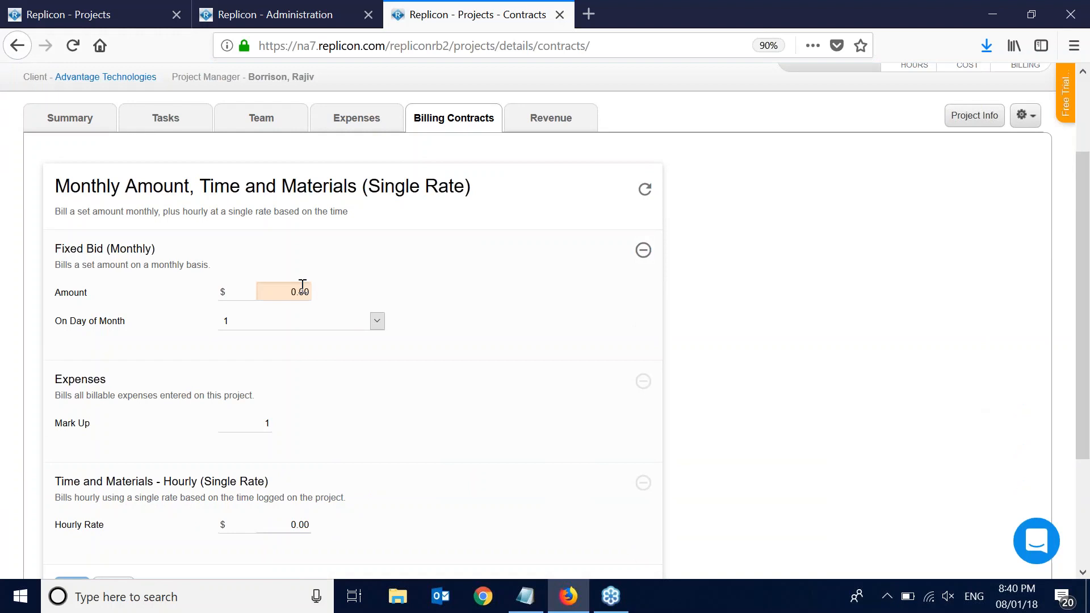
left_click(302, 291)
type("1000")
left_click(343, 349)
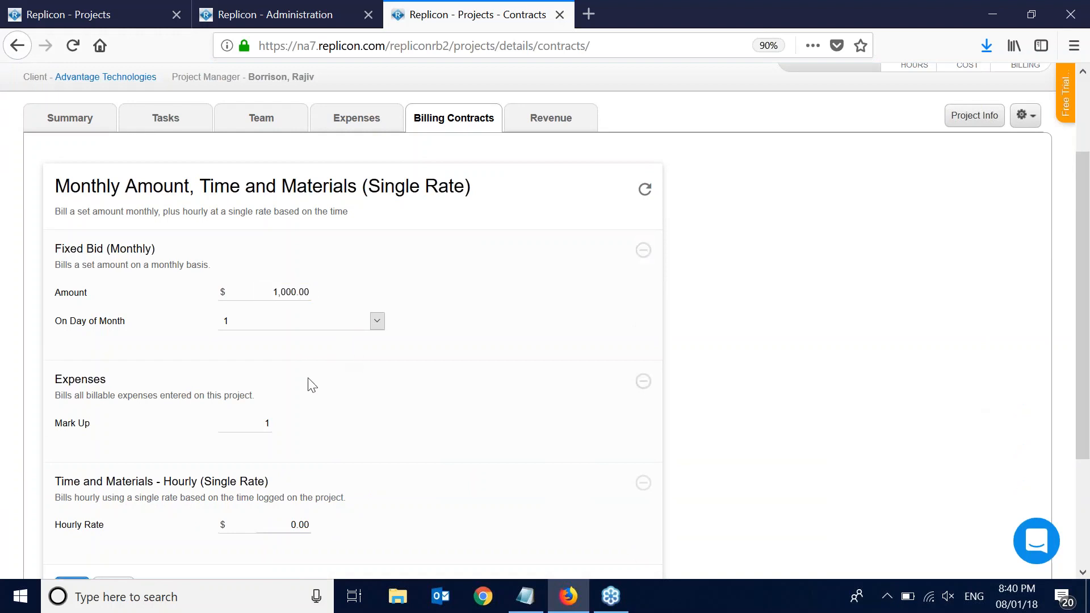
Step: Set the Expenses mark up to 1.2 and the Time and Materials hourly rate to $50, and save the contract
scroll(308, 379, "down", 1)
left_click(262, 353)
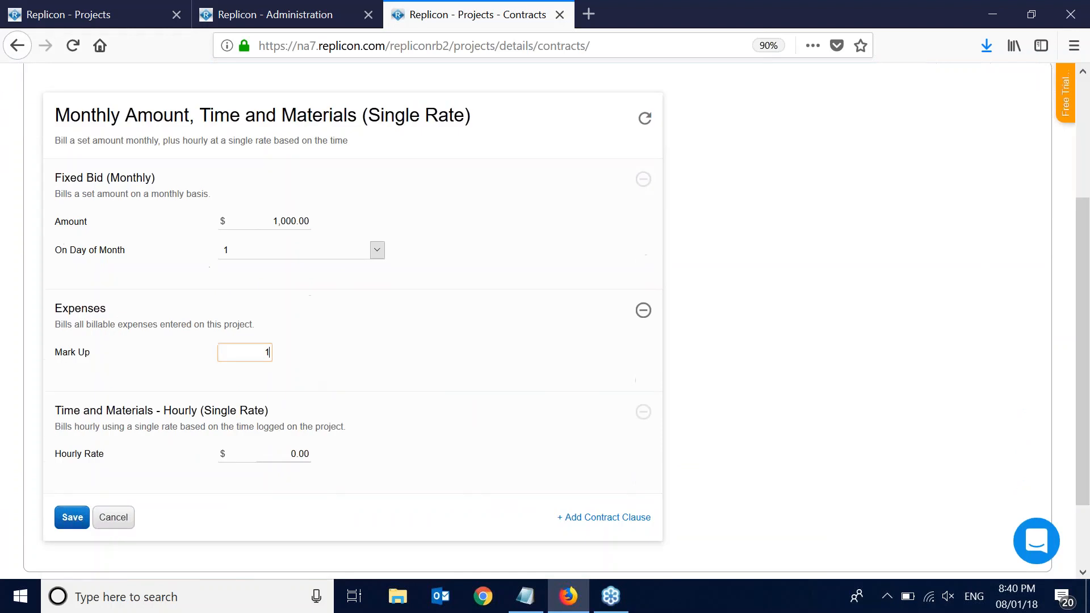
type(".2")
left_click(375, 395)
left_click(304, 453)
type("5")
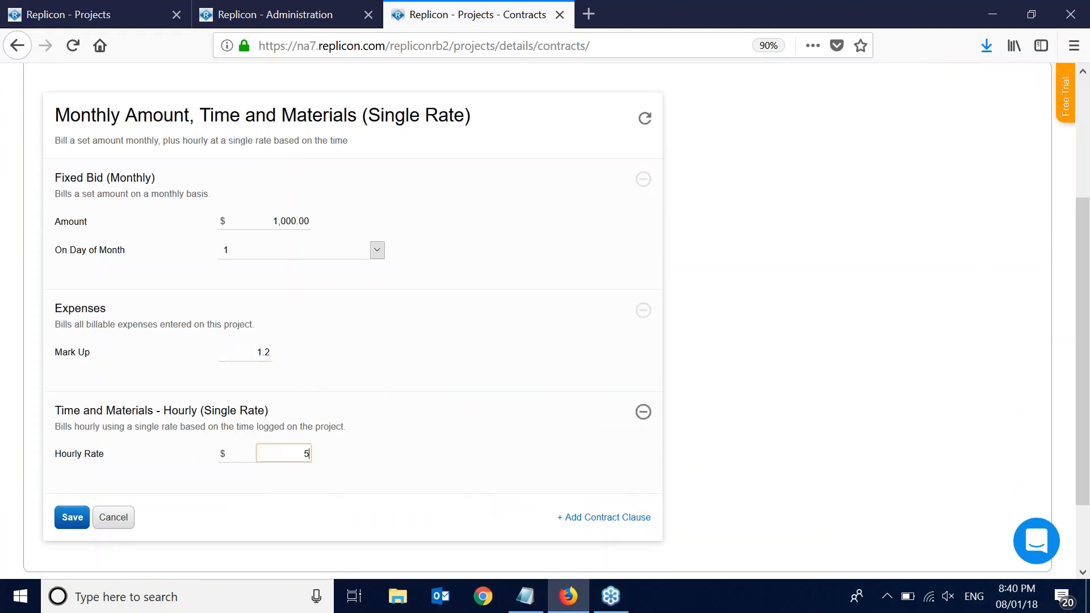
type("0")
left_click(325, 494)
left_click(88, 509)
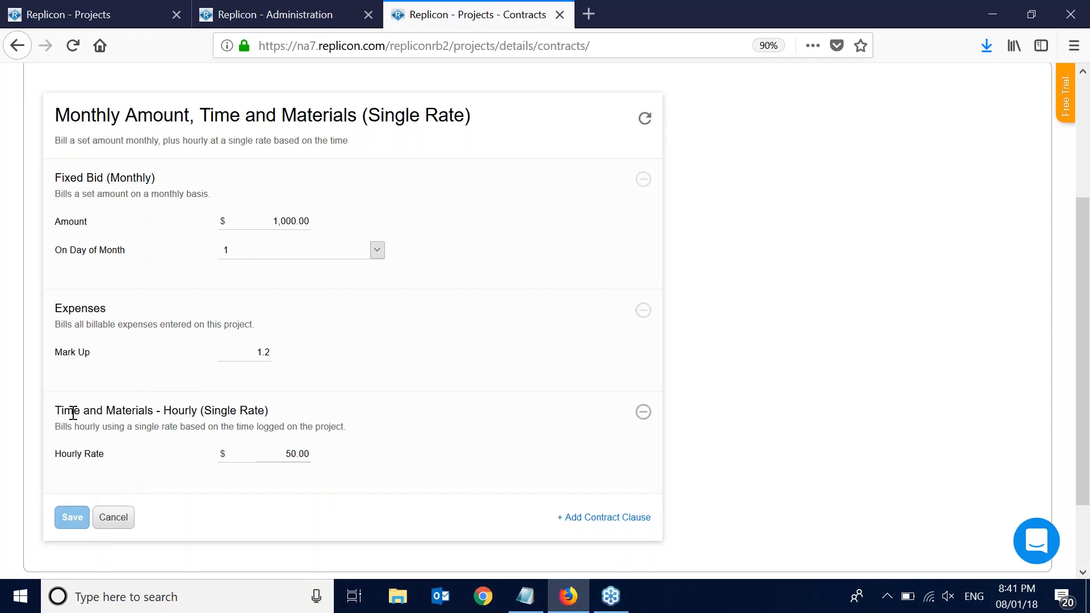
left_click_drag(59, 412, 288, 414)
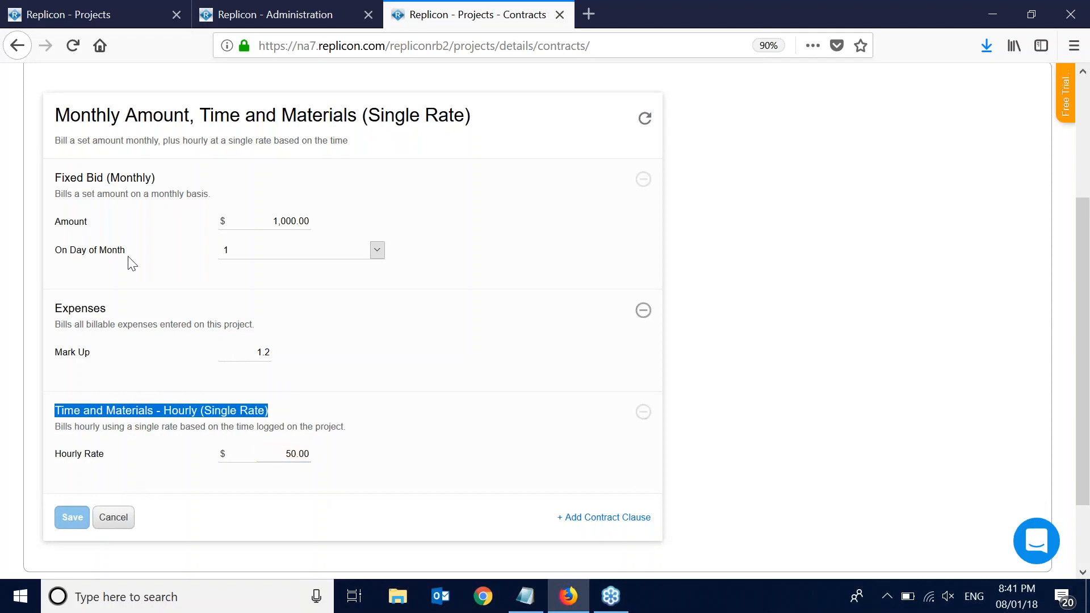
left_click_drag(61, 248, 90, 224)
left_click(151, 254)
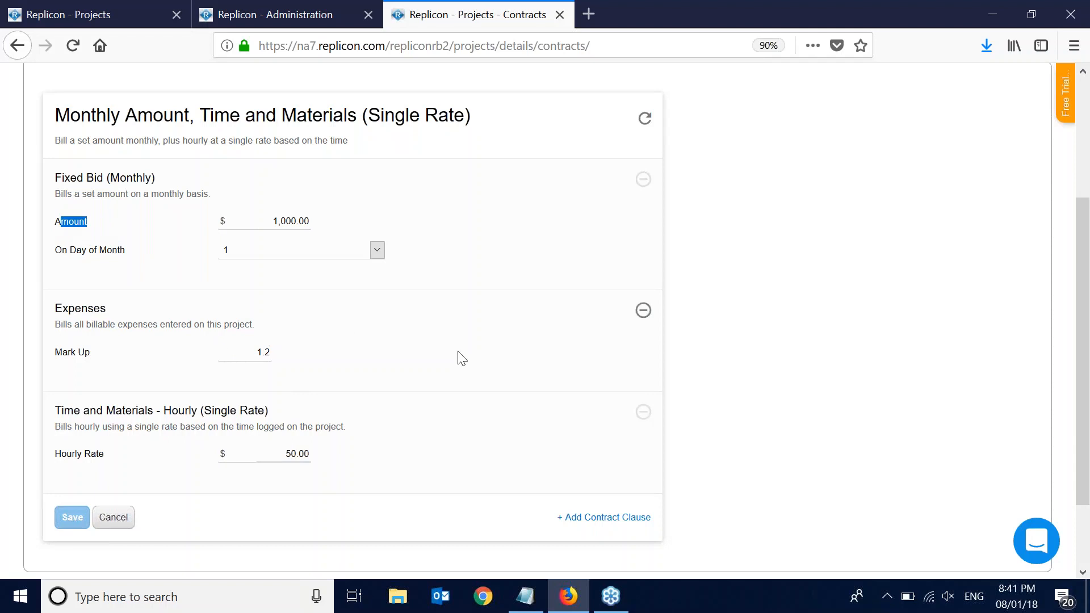
left_click(523, 436)
Step: Add a Project Complete clause with an amount of $20,000 to the billing contract and save it
left_click(580, 518)
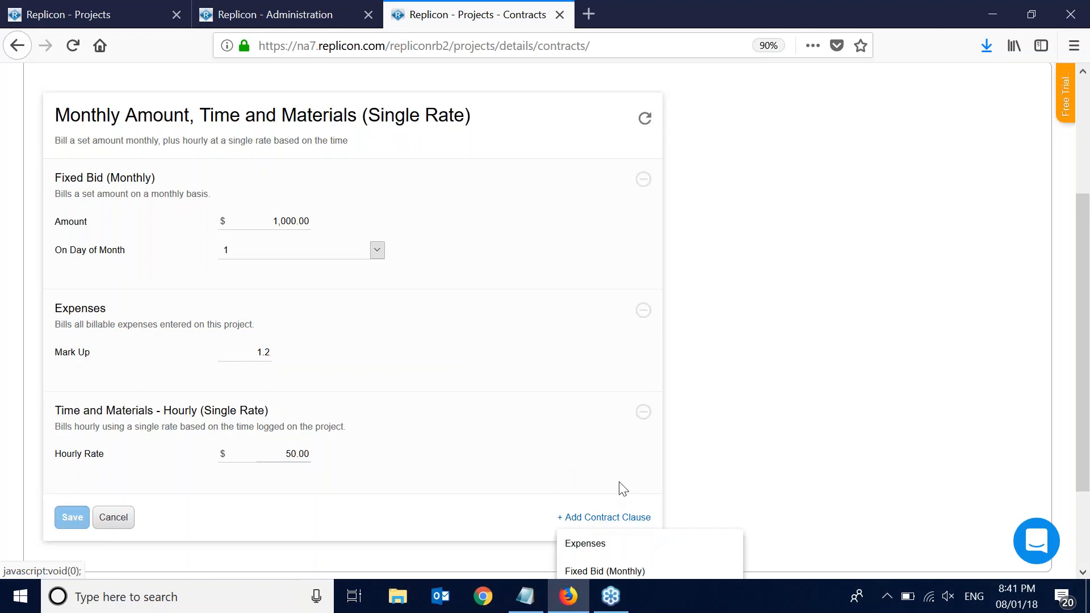
scroll(652, 465, "down", 4)
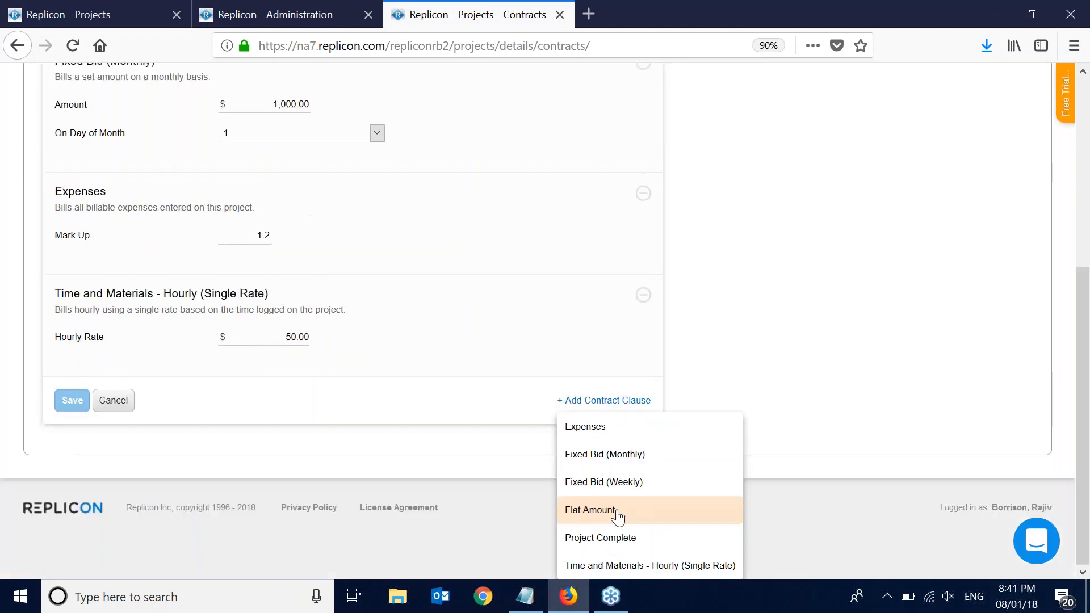
left_click(591, 510)
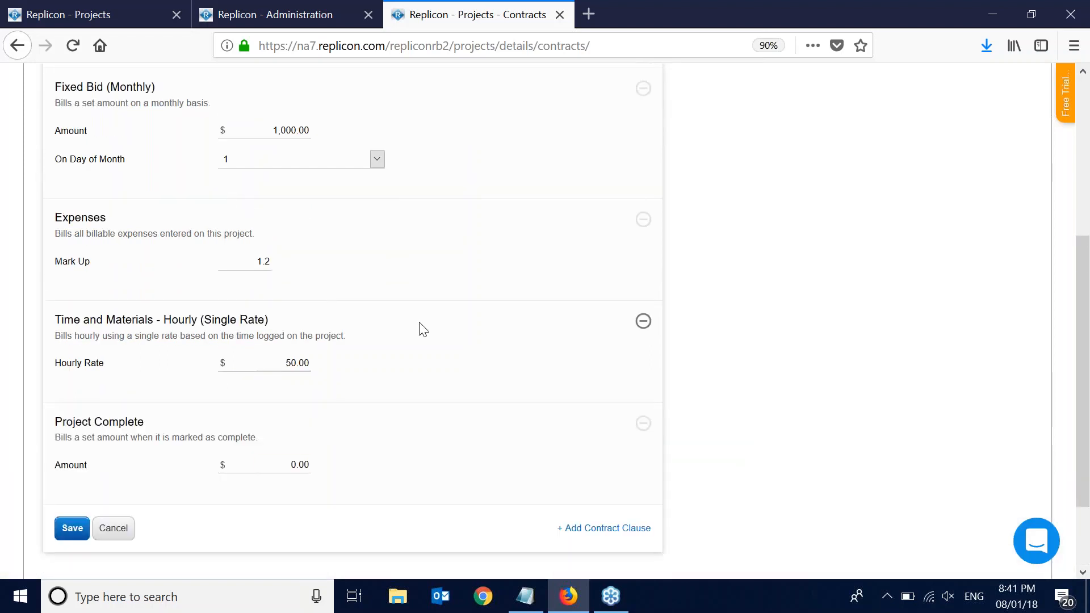
left_click_drag(291, 464, 315, 467)
type("20000")
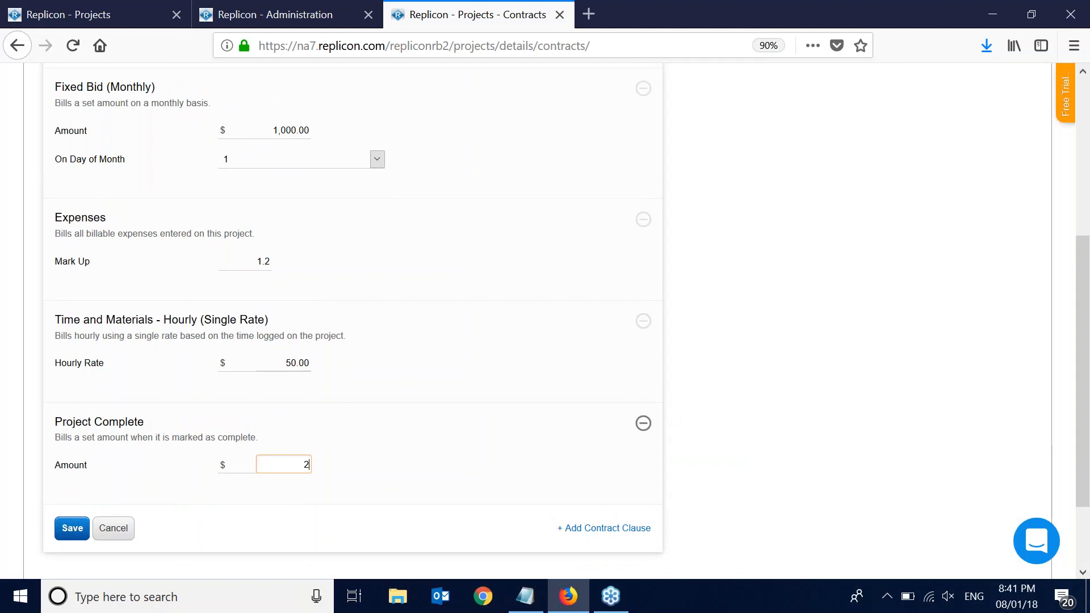
left_click(174, 502)
left_click(73, 528)
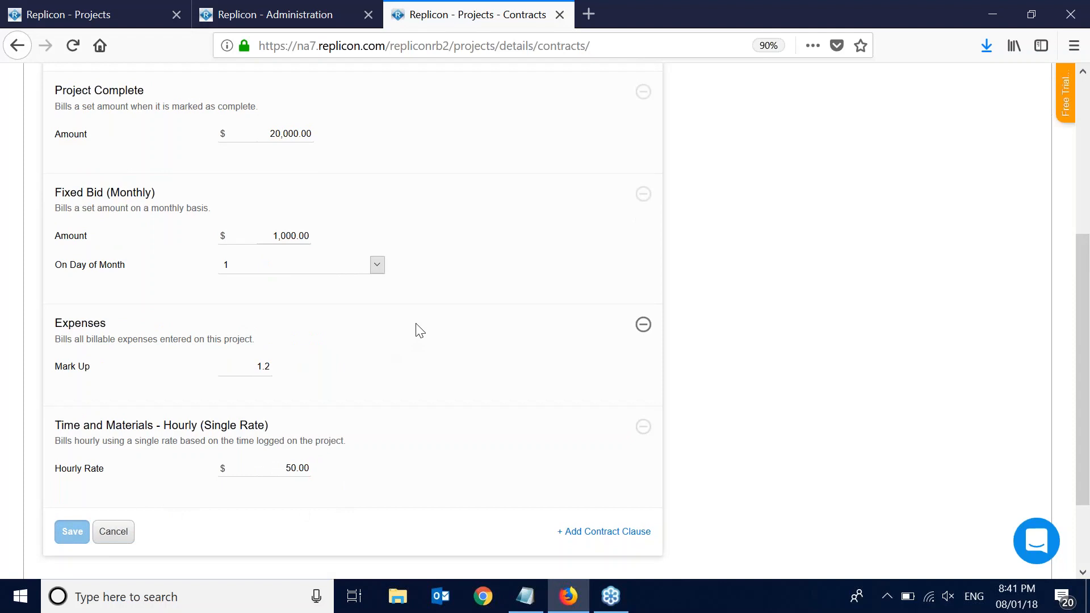
Step: Review all clauses and amounts of the saved billing contract
scroll(420, 331, "up", 2)
scroll(349, 206, "down", 2)
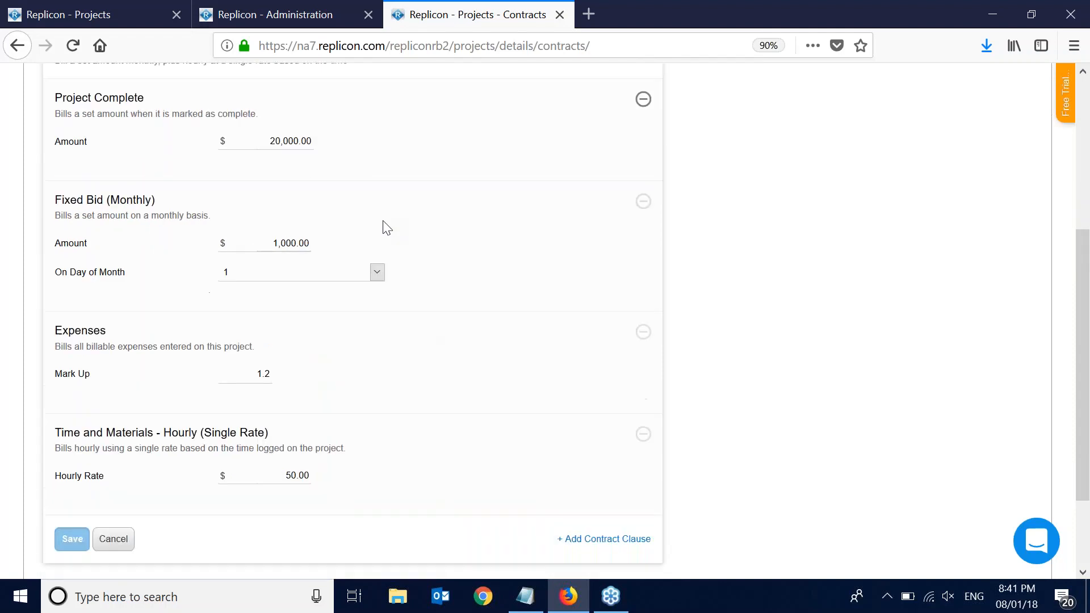
scroll(454, 244, "down", 1)
scroll(531, 258, "up", 1)
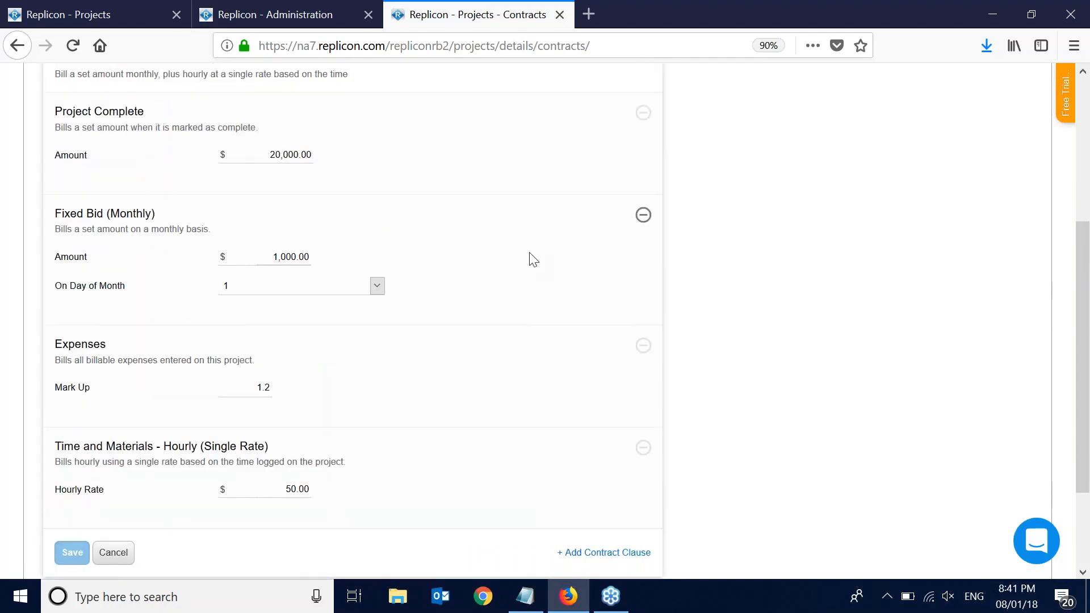
scroll(533, 259, "up", 2)
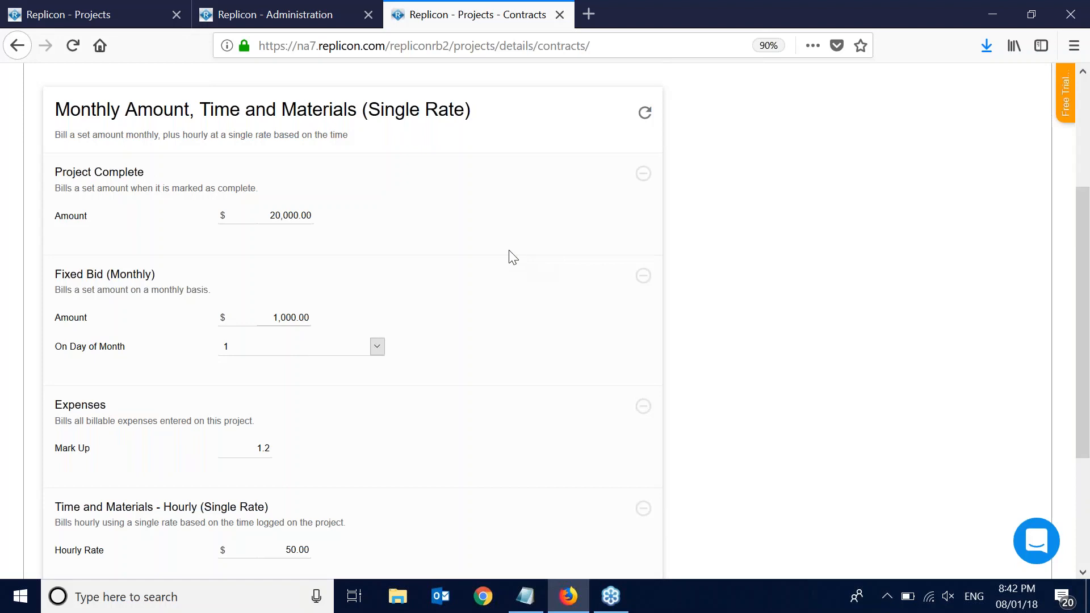
scroll(493, 240, "up", 1)
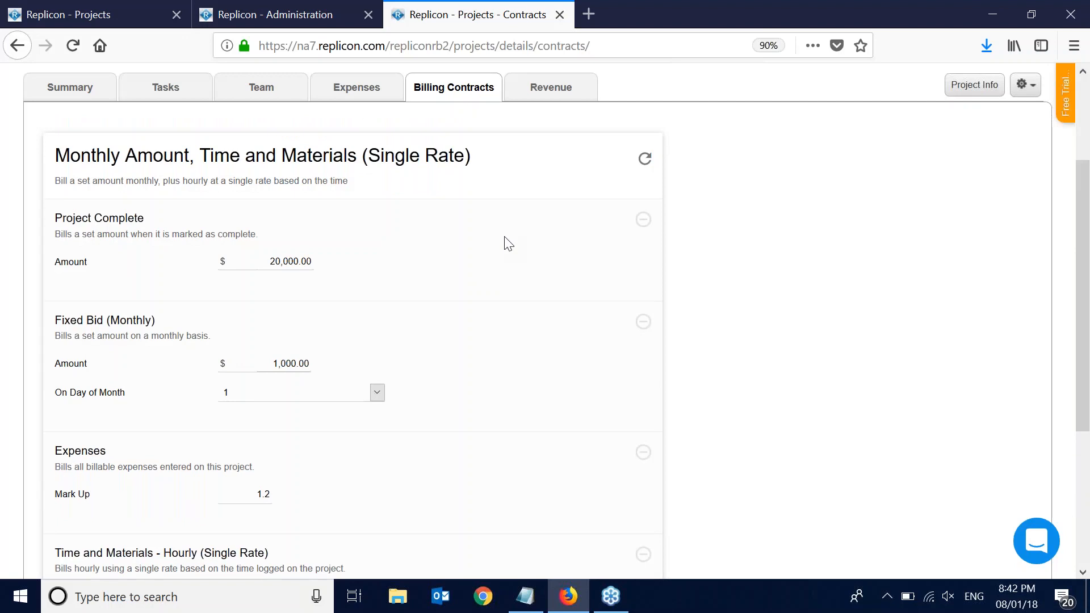
scroll(508, 243, "up", 3)
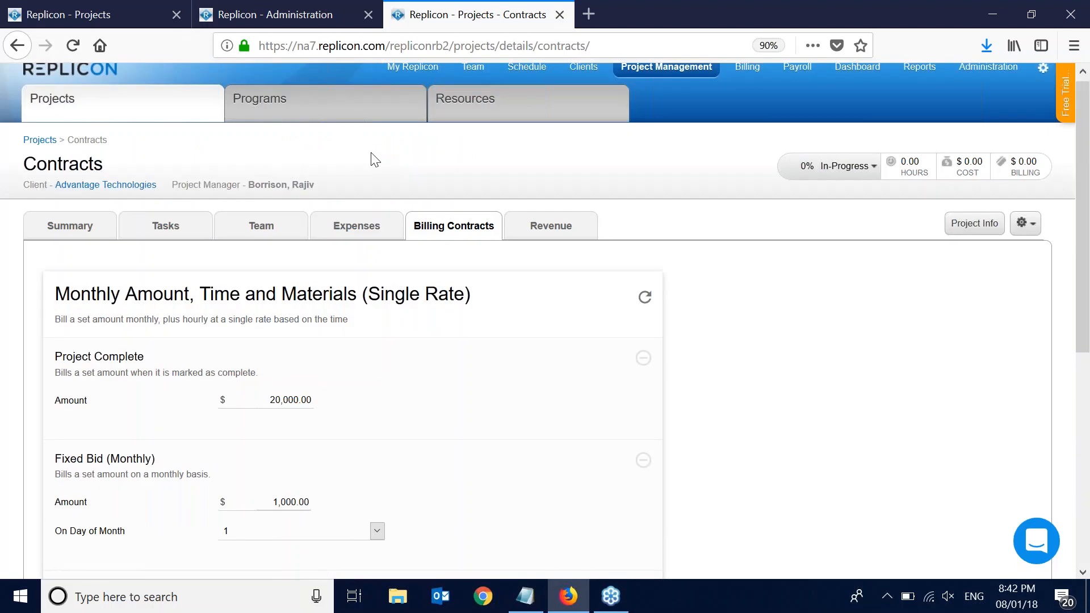
Step: Return to the projects list and open the Website Redesign project
left_click(64, 100)
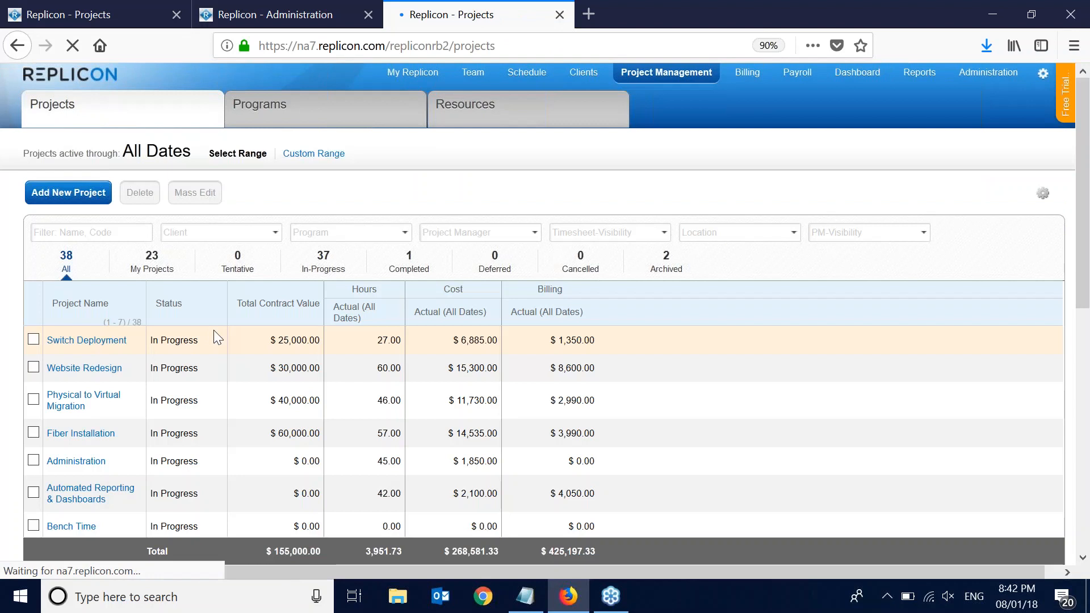
left_click(108, 374)
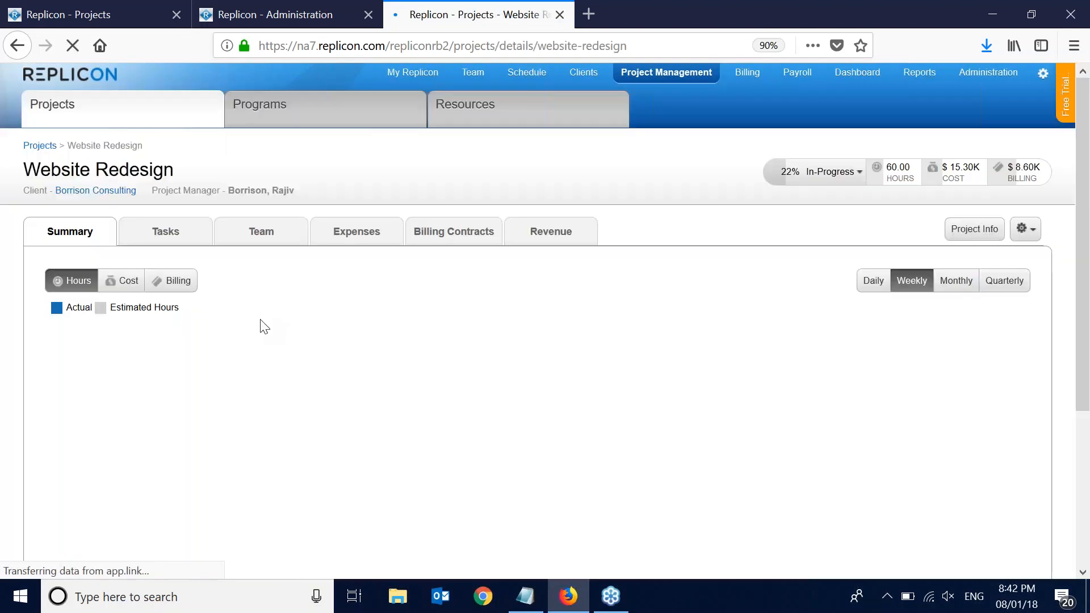
Step: Examine the Website Redesign project's task list with its milestones and subtasks
left_click(183, 237)
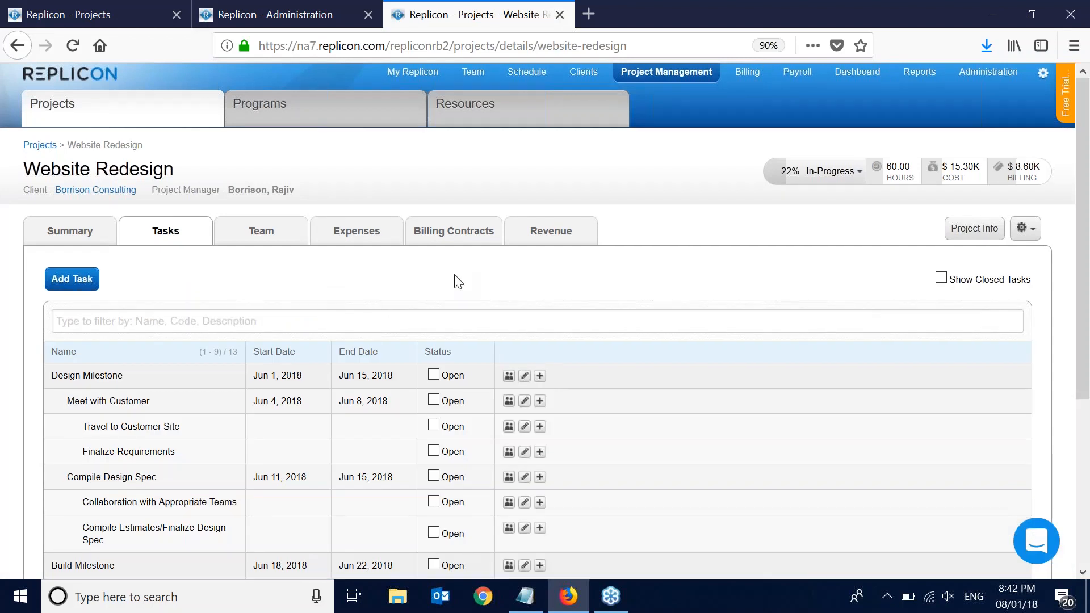
scroll(459, 282, "down", 2)
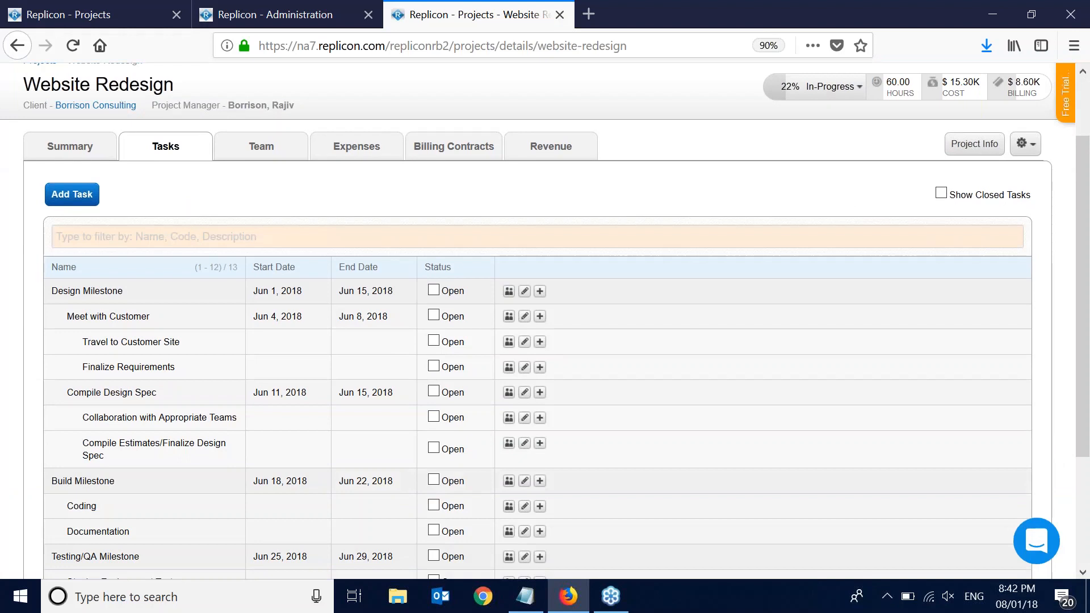
scroll(138, 318, "down", 1)
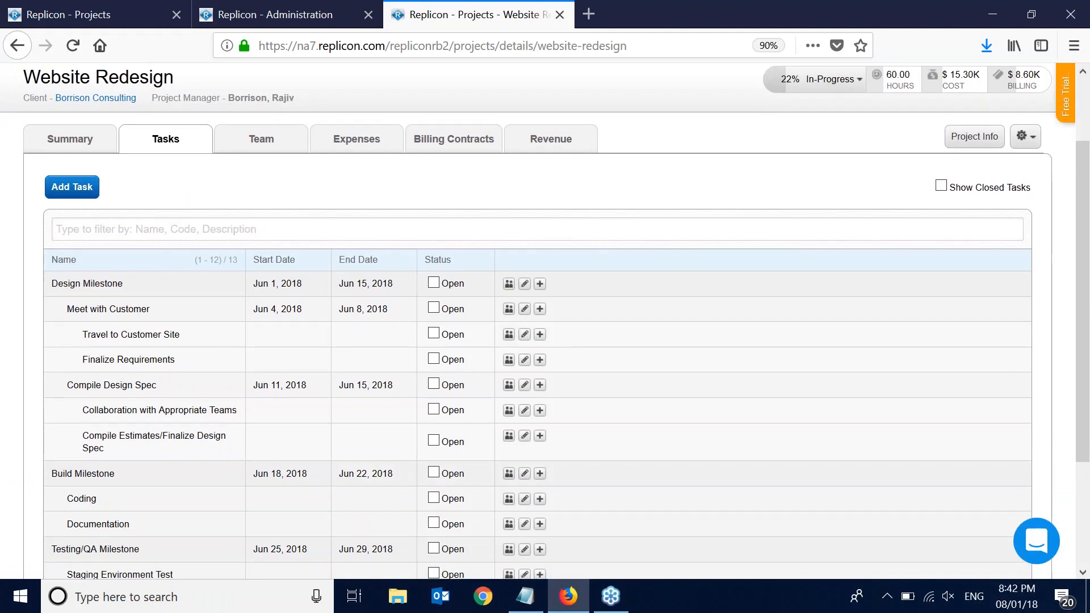
scroll(163, 432, "down", 1)
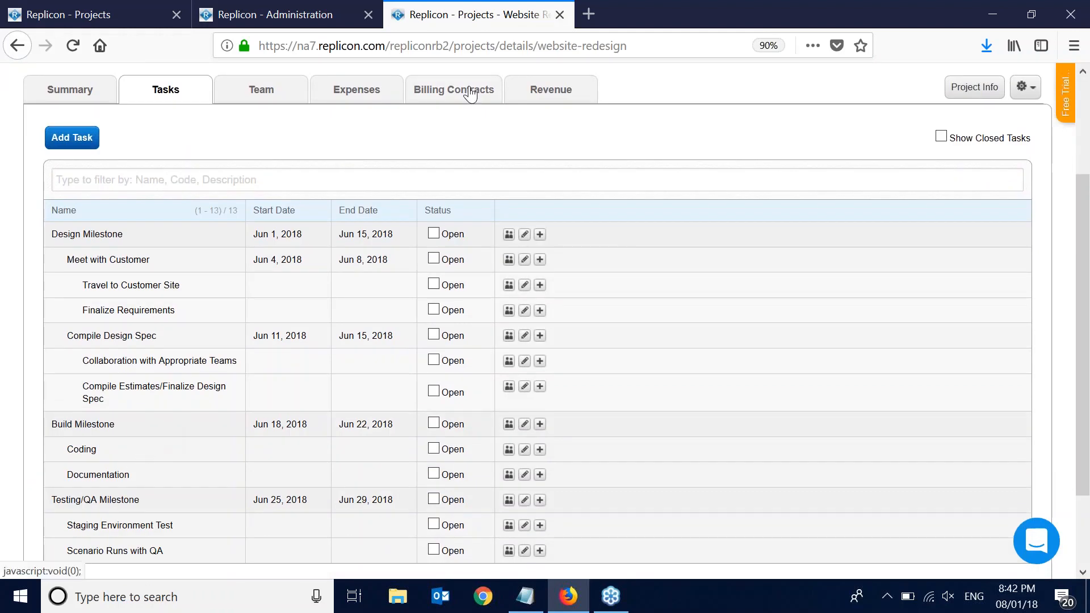
Step: Review the Website Redesign billing contract's Flat Amount, Expenses and Hourly Rate clauses, including the Milestone Completion setting
left_click(458, 89)
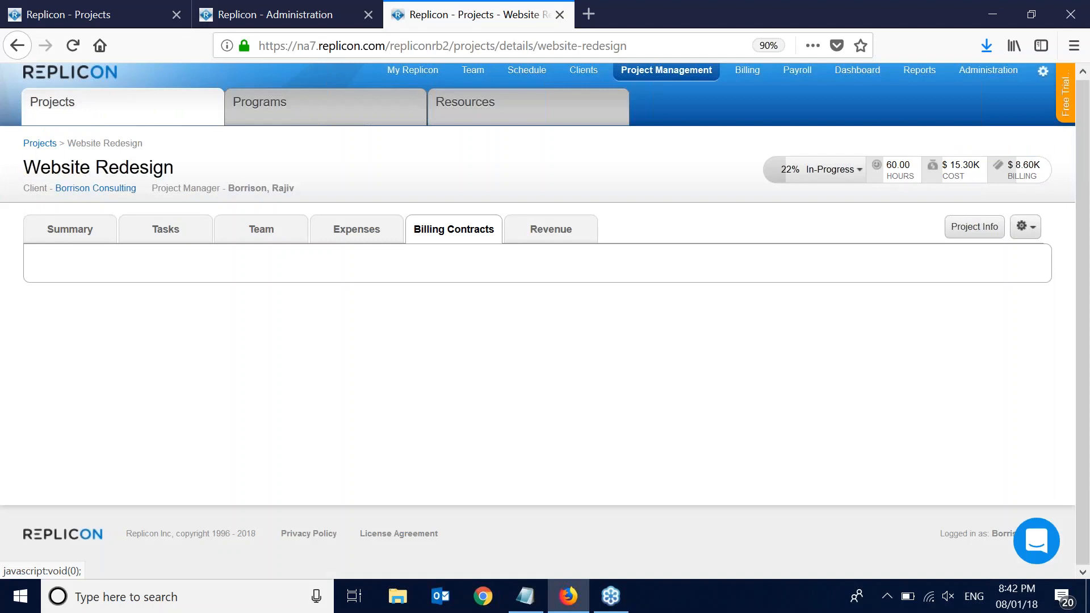
scroll(109, 327, "down", 2)
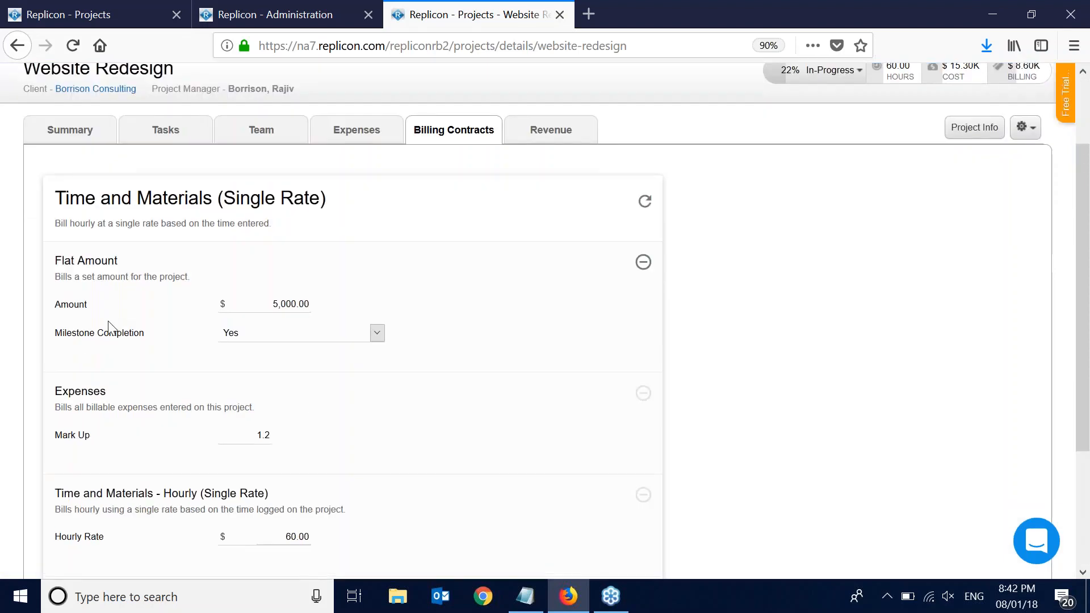
left_click_drag(67, 334, 124, 334)
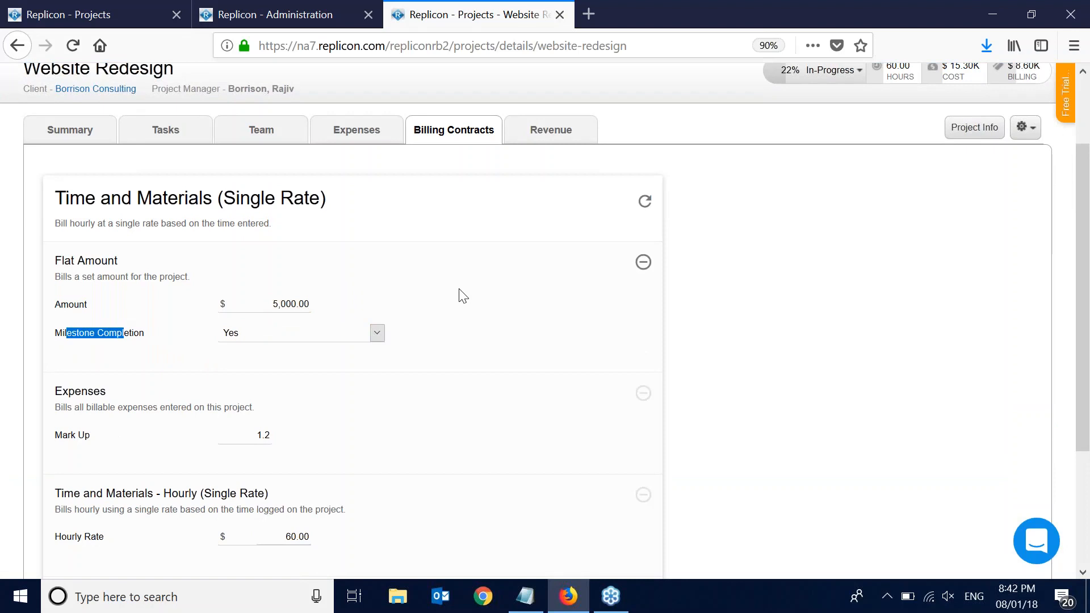
scroll(464, 292, "down", 1)
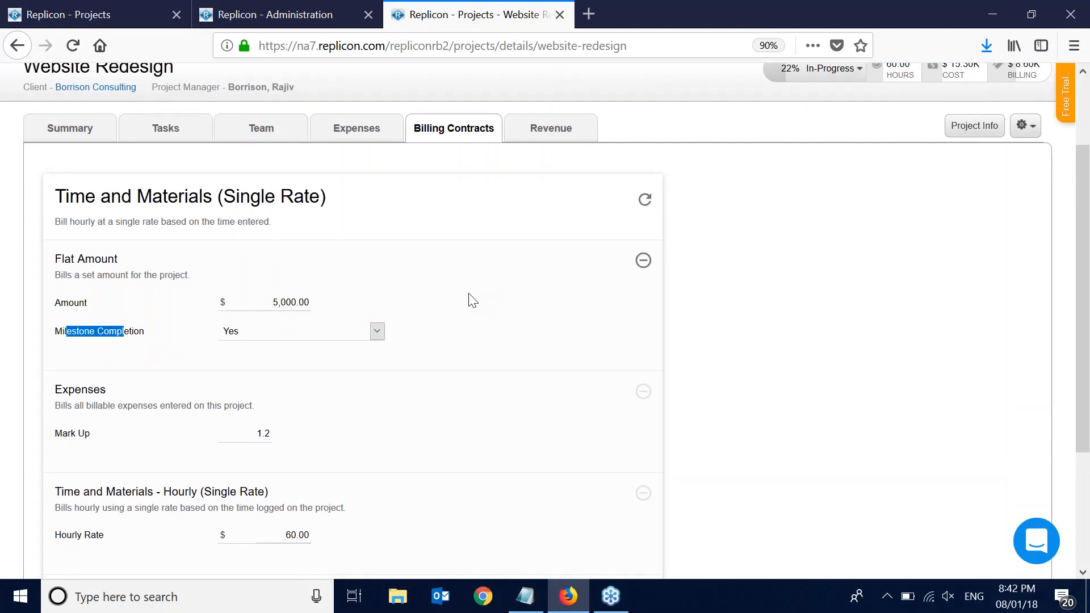
scroll(473, 301, "down", 2)
scroll(477, 314, "up", 2)
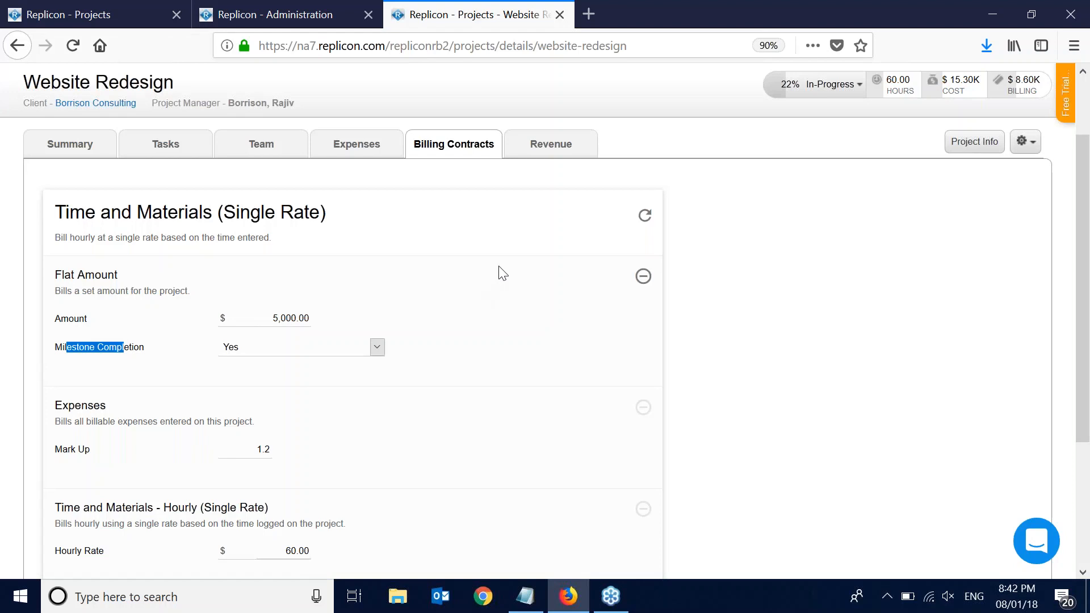
scroll(487, 242, "up", 1)
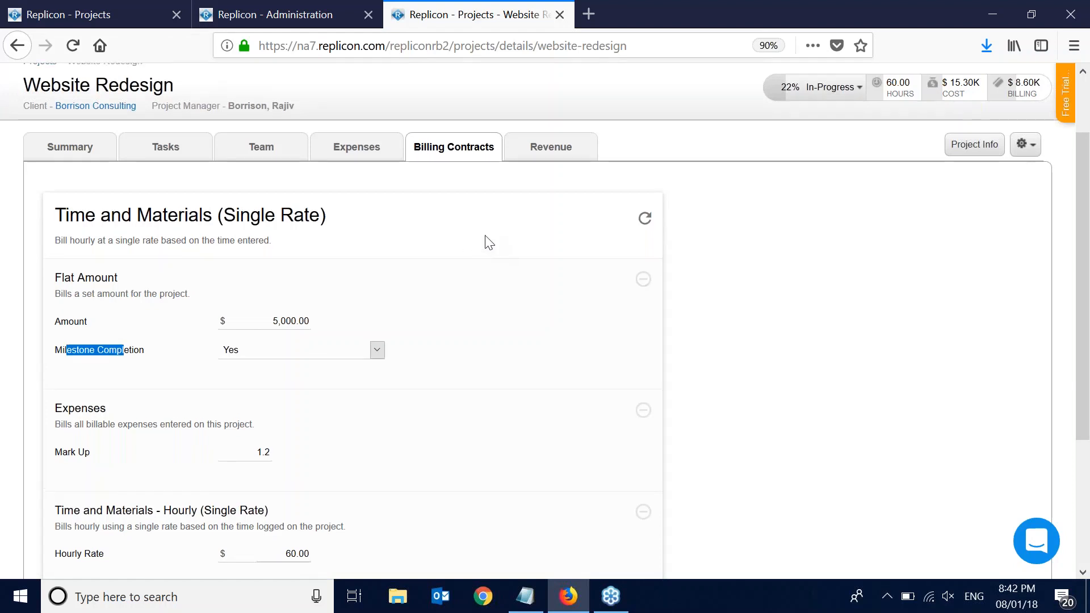
scroll(674, 160, "up", 3)
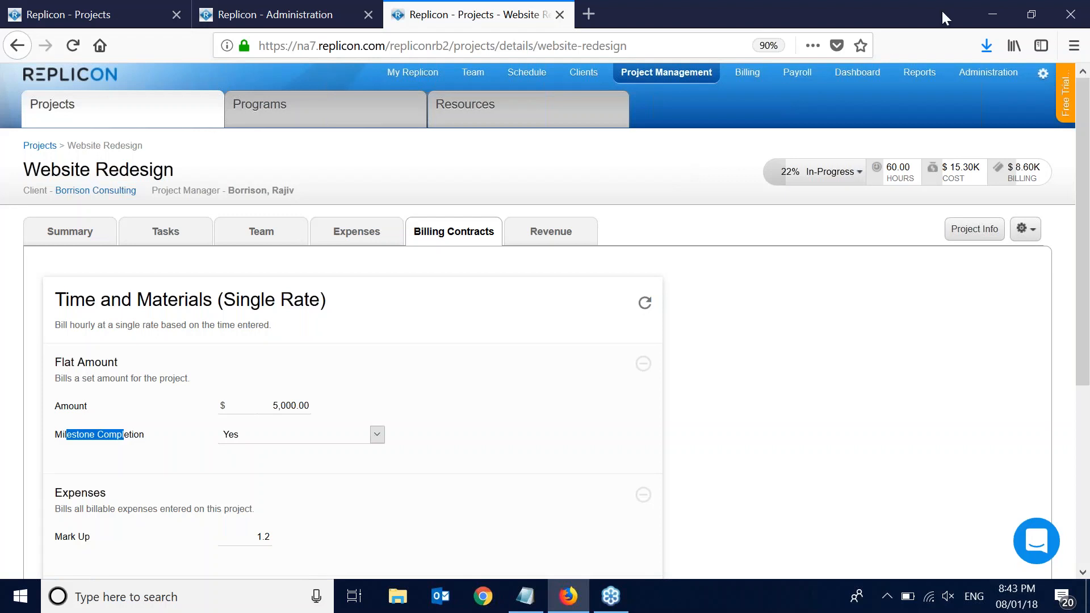
Step: Open Administration in a separate browser tab and go to the Billing Process settings for projects
right_click(973, 73)
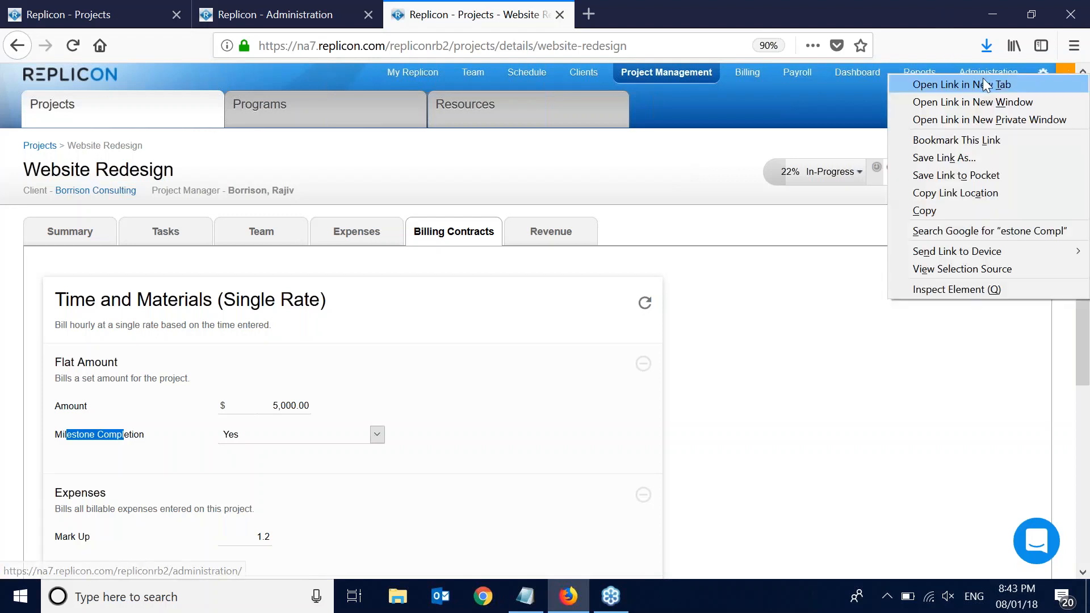
left_click(984, 83)
left_click(681, 8)
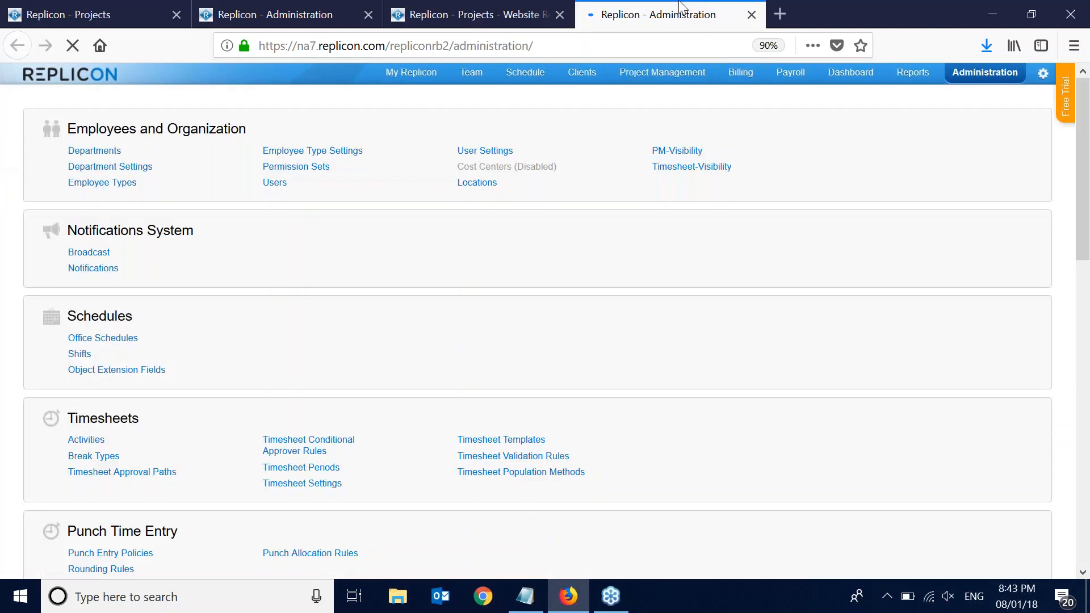
scroll(647, 277, "down", 1)
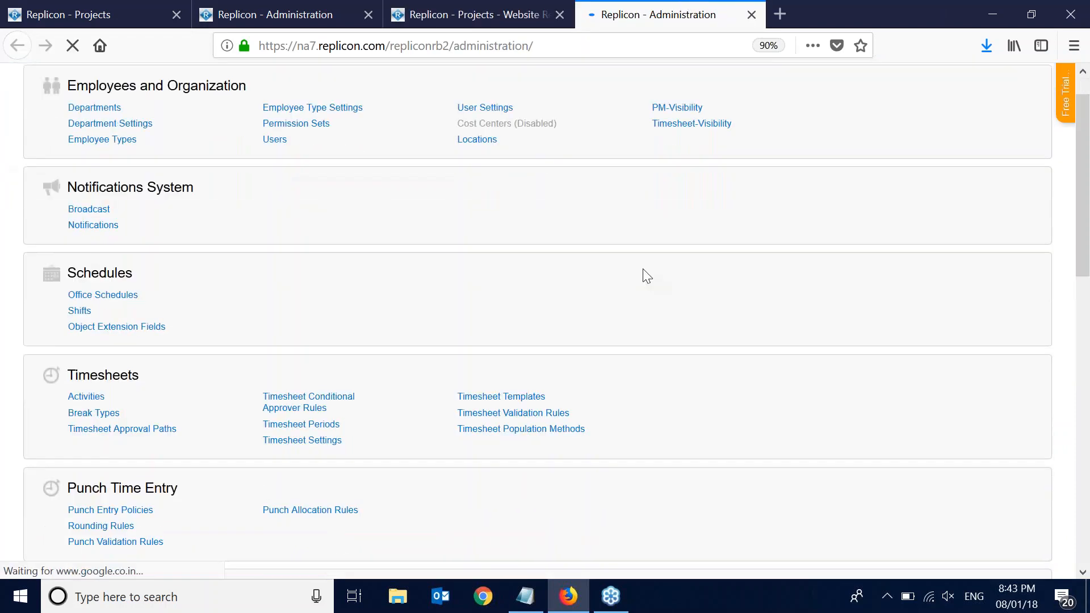
scroll(643, 270, "down", 7)
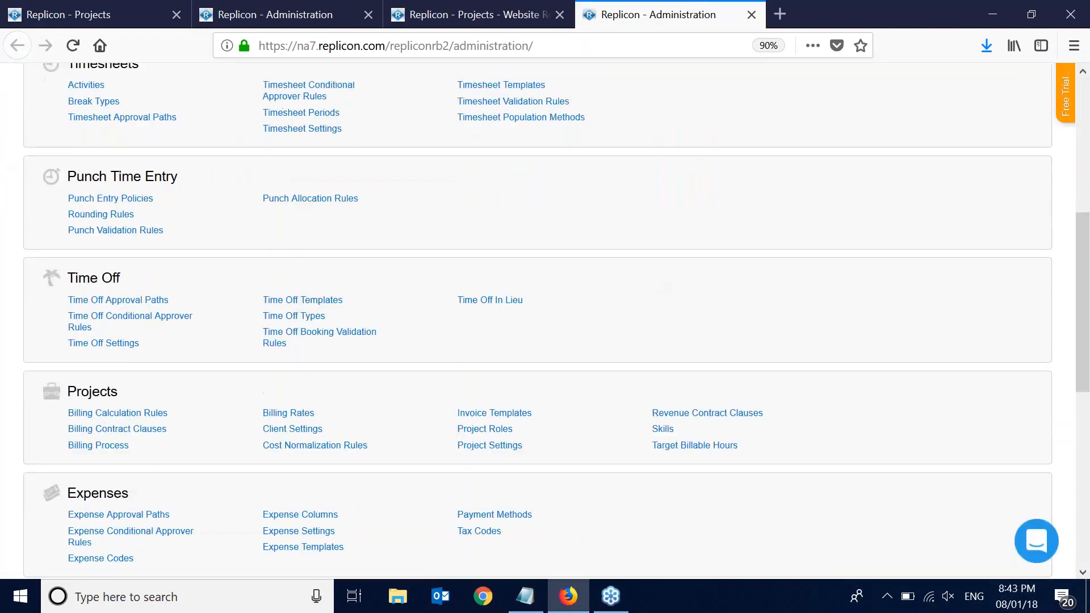
left_click(131, 446)
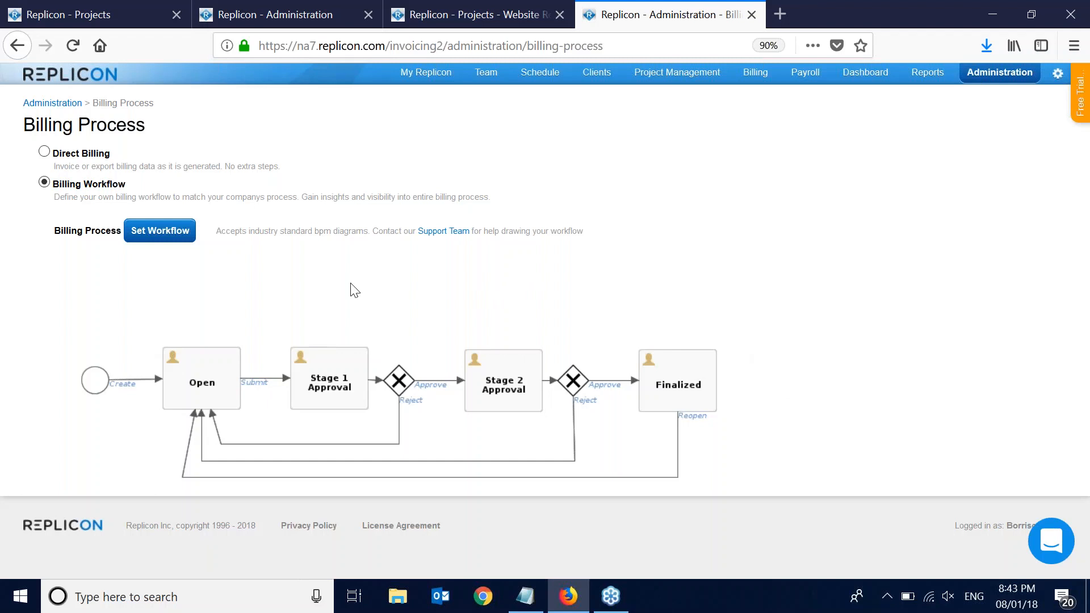
Step: Look at the available billing workflow choices, including Custom and Two Stage Approval, and leave them without setting a workflow
left_click(163, 234)
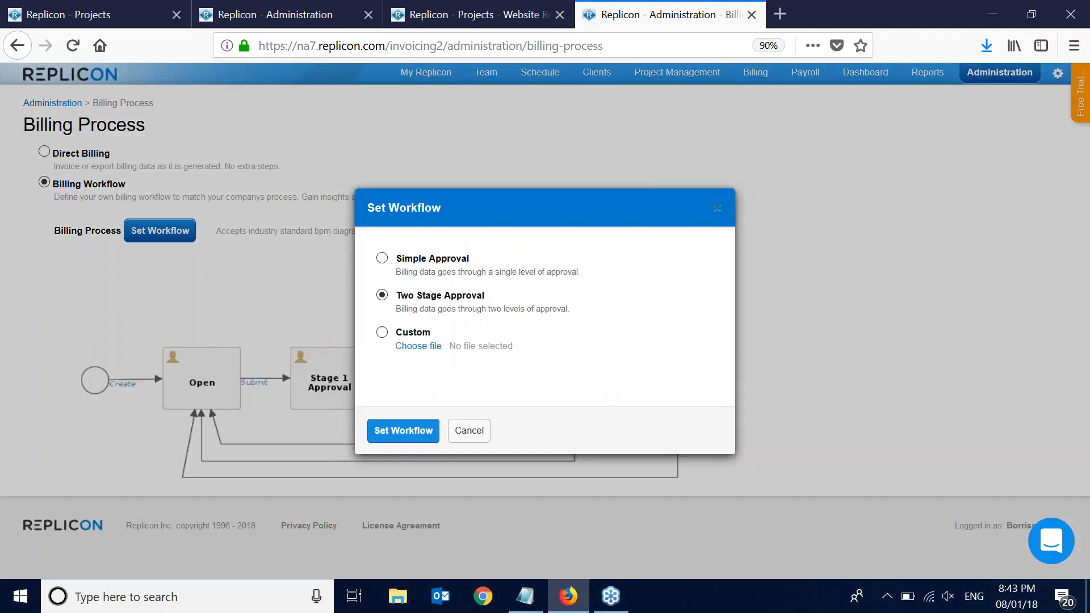
left_click(382, 332)
left_click(396, 296)
left_click(463, 432)
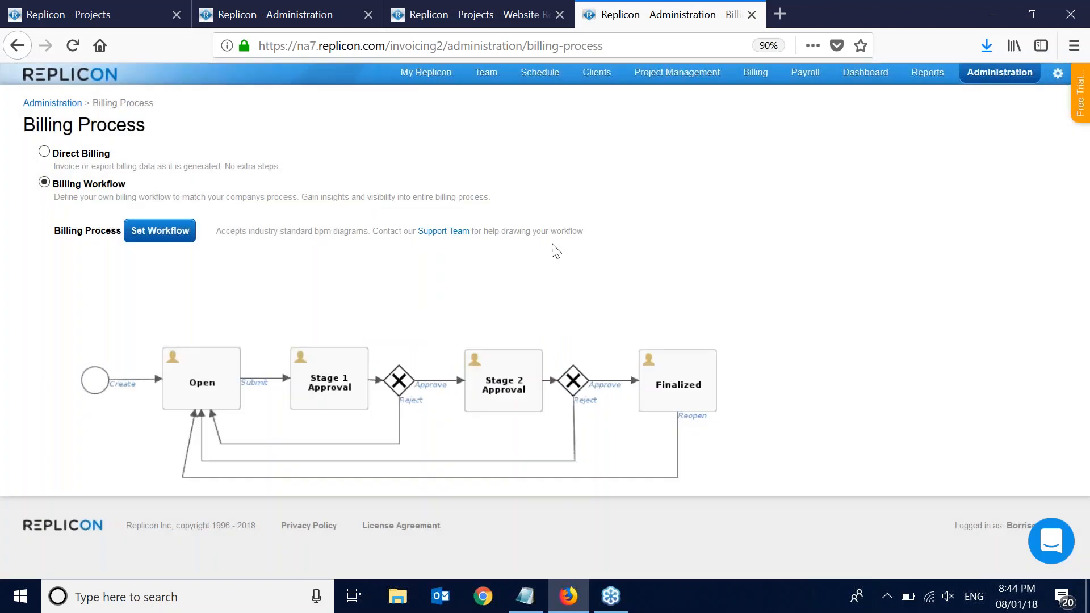
Step: From the Billing Workbench's available data, bill only the Advantage Technologies Sales Enablement entry for the QA task
left_click(765, 81)
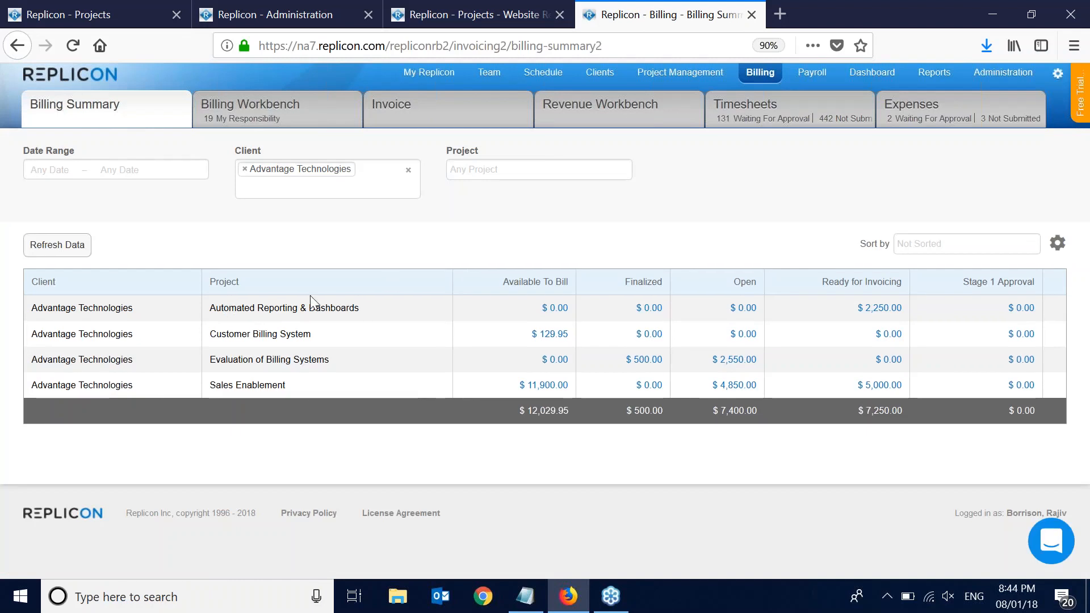
left_click(294, 116)
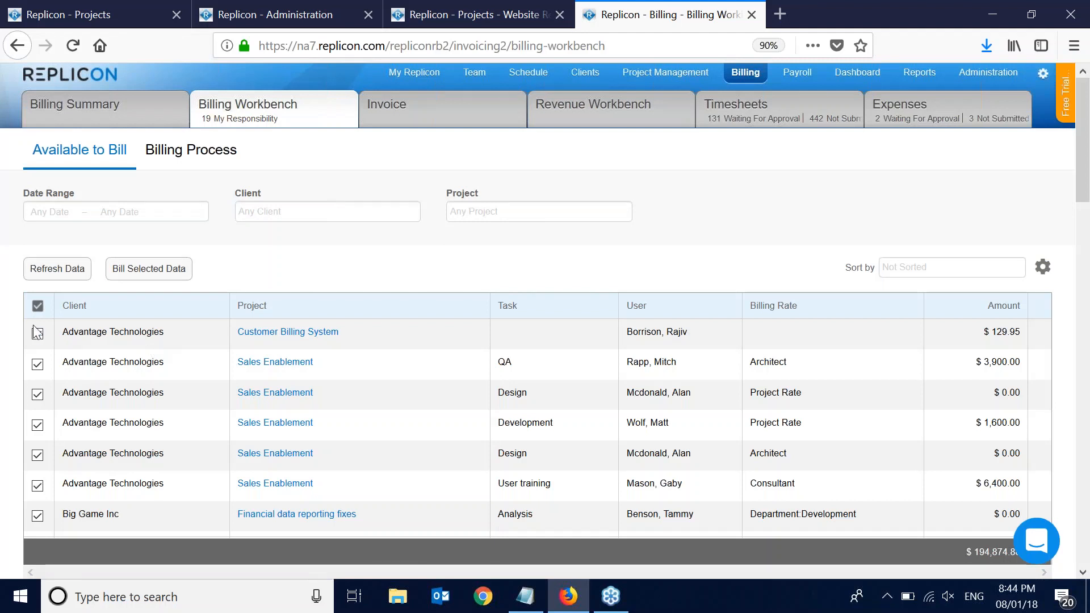
left_click(37, 307)
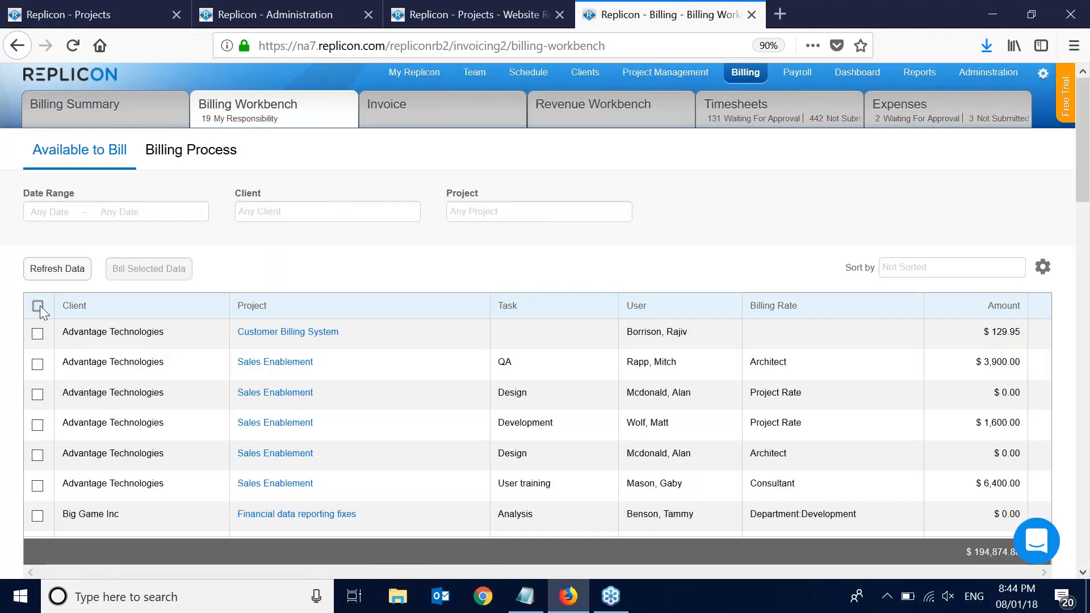
left_click(39, 365)
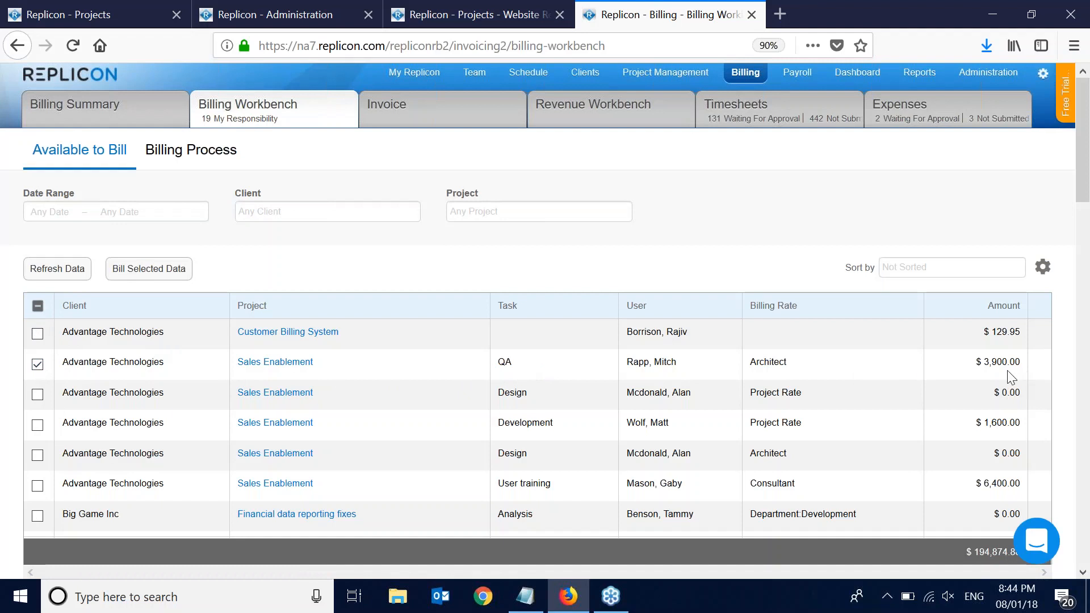
left_click(165, 273)
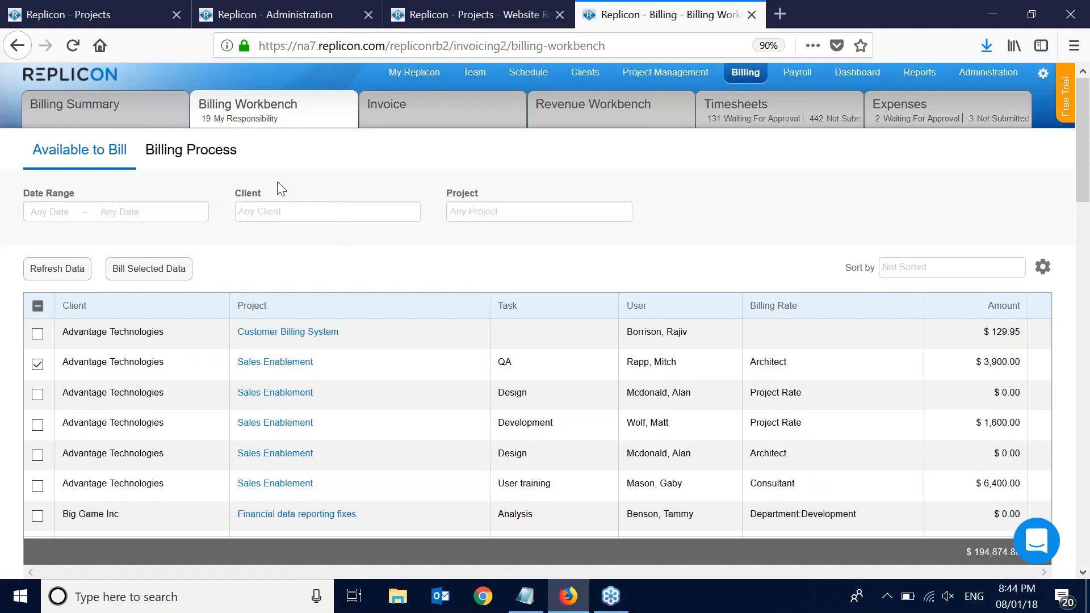
Step: Open the Billing Process list in the Billing Workbench, review the billing entries and deselect all of them
left_click(223, 162)
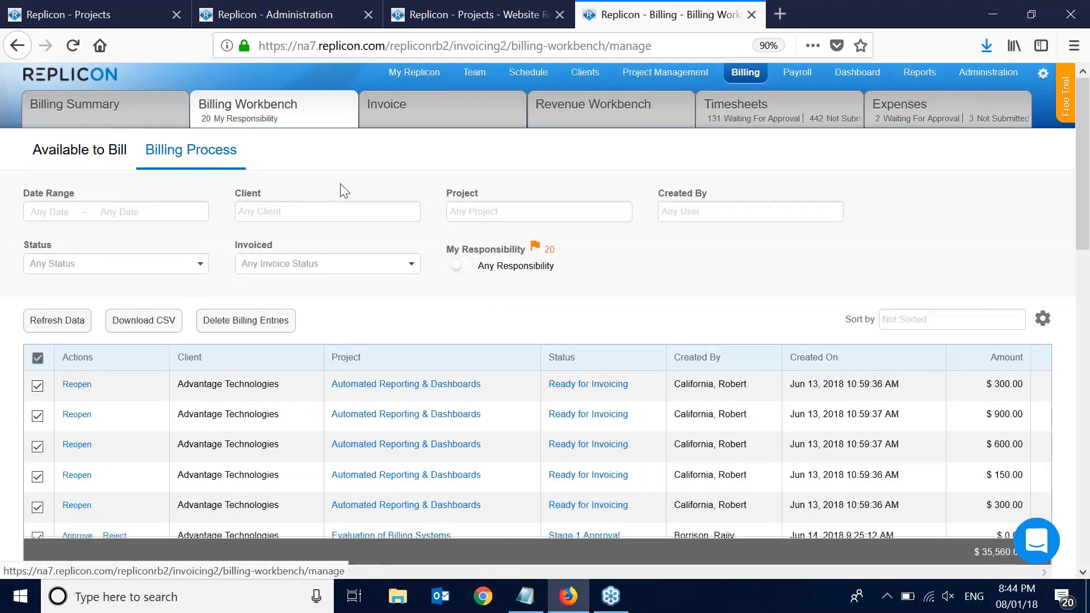
scroll(532, 374, "down", 1)
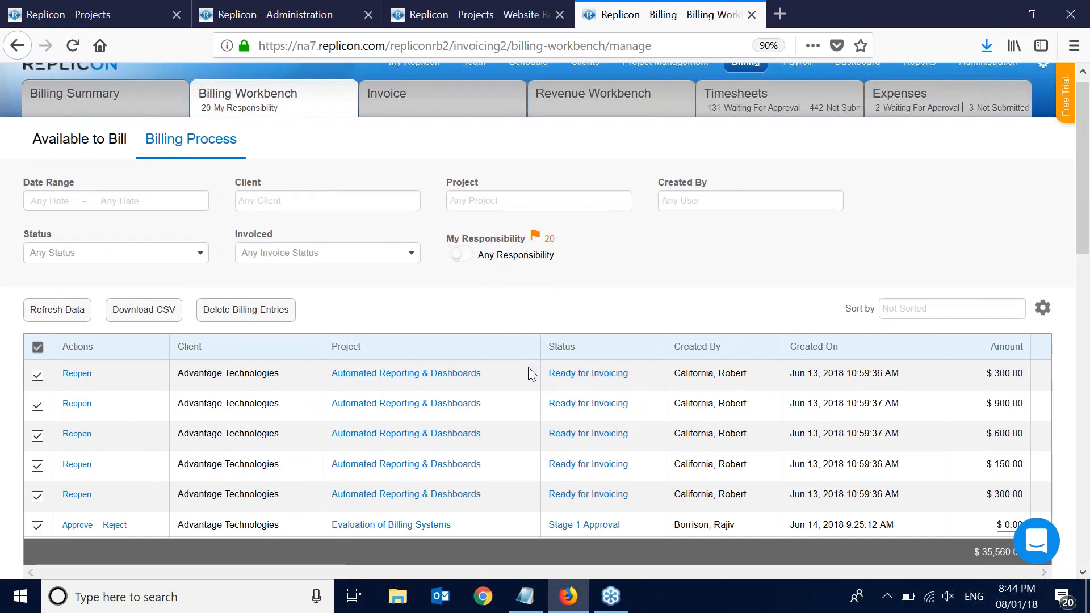
scroll(528, 367, "down", 3)
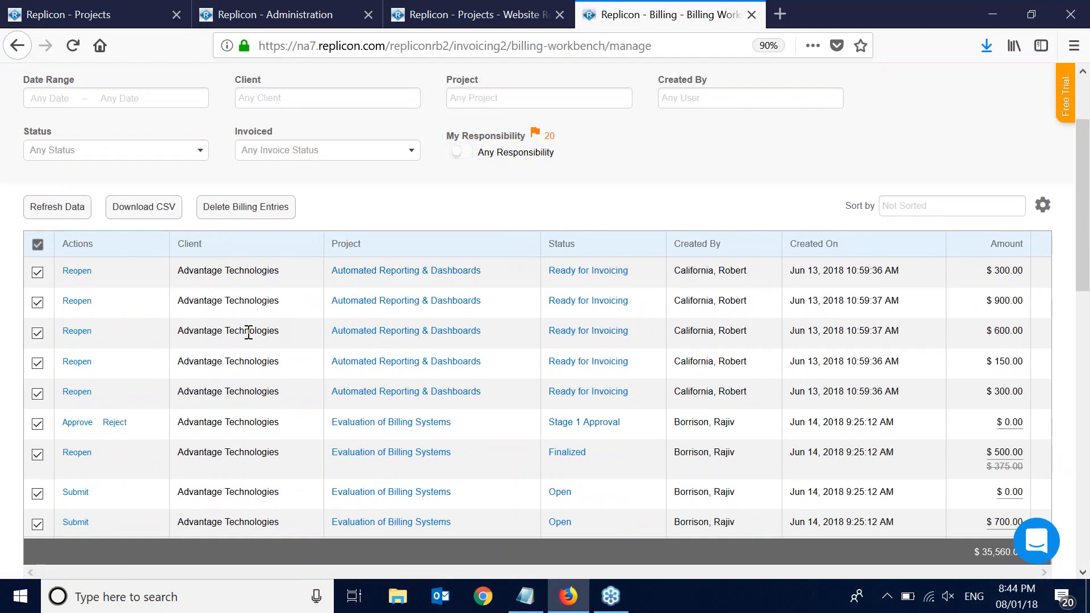
scroll(256, 350, "down", 1)
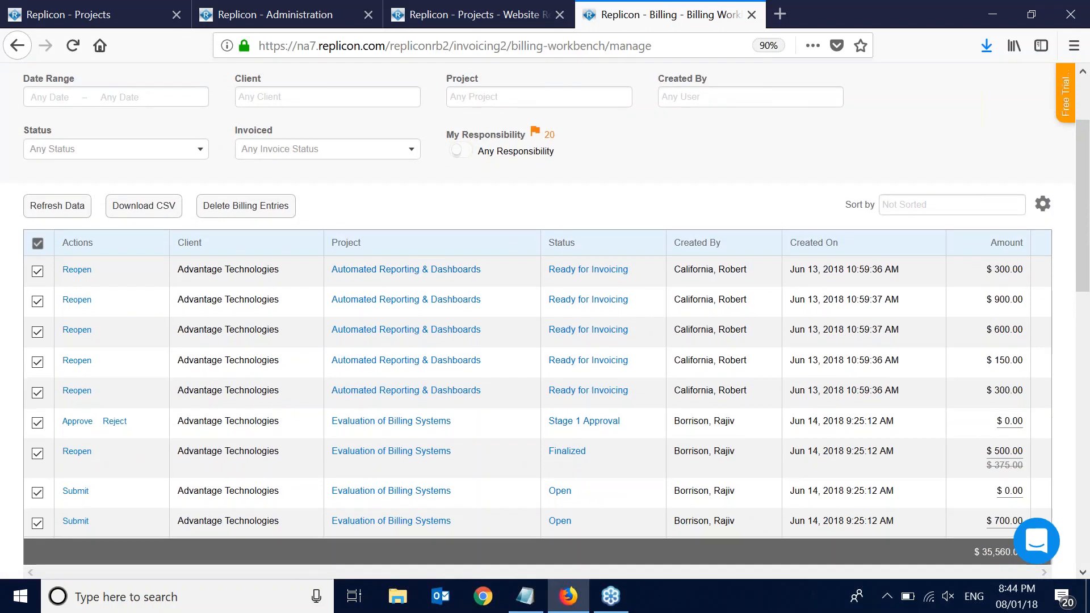
scroll(537, 318, "down", 2)
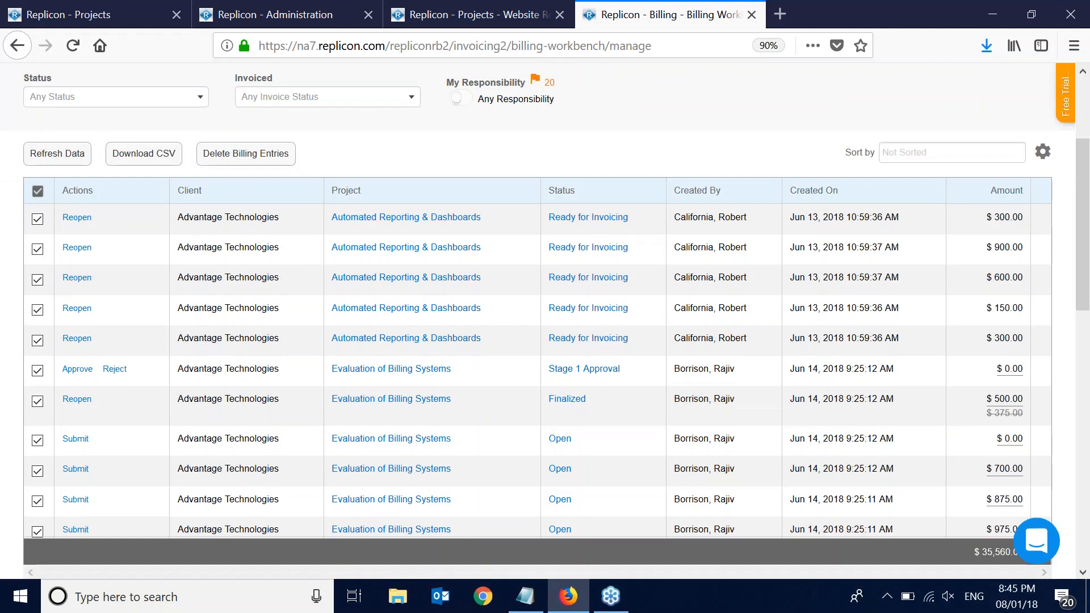
scroll(647, 372, "down", 4)
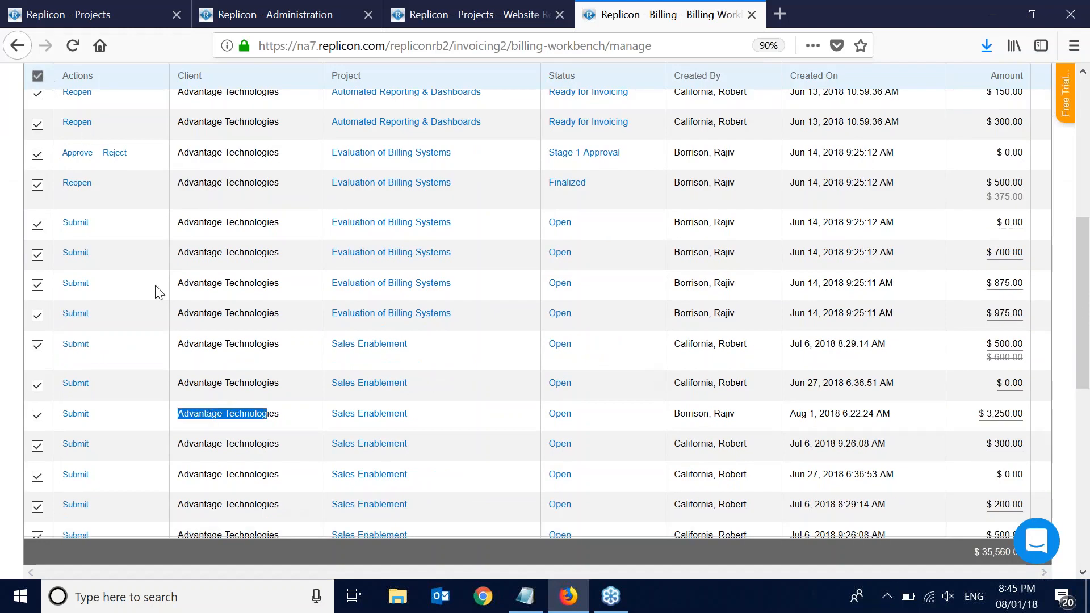
left_click(38, 75)
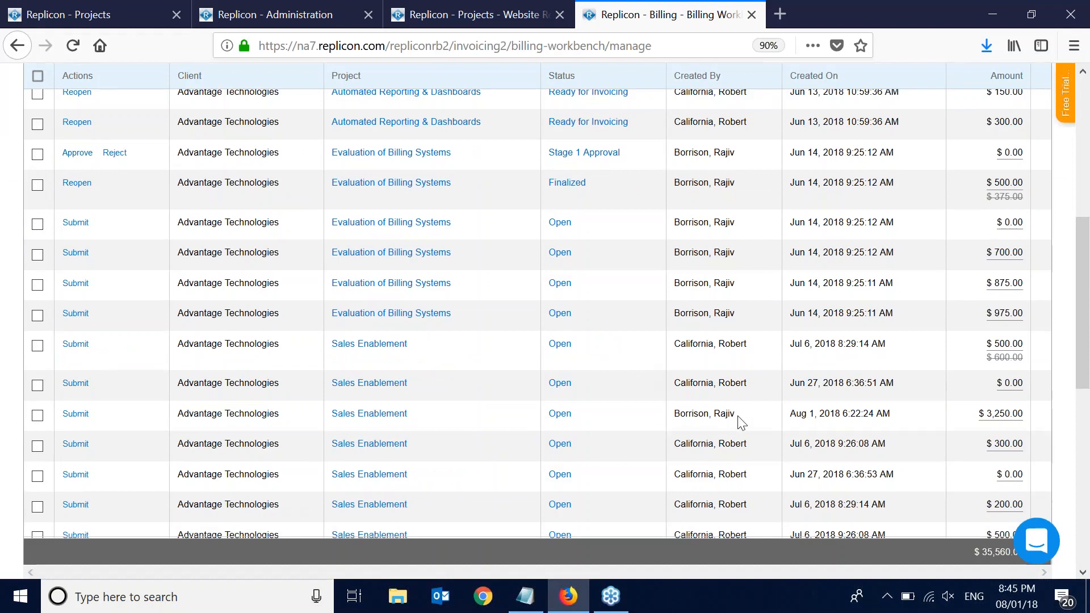
Step: Set the amount of the Sales Enablement billing entry created on Aug 1, 2018 to $300.00
left_click(1005, 420)
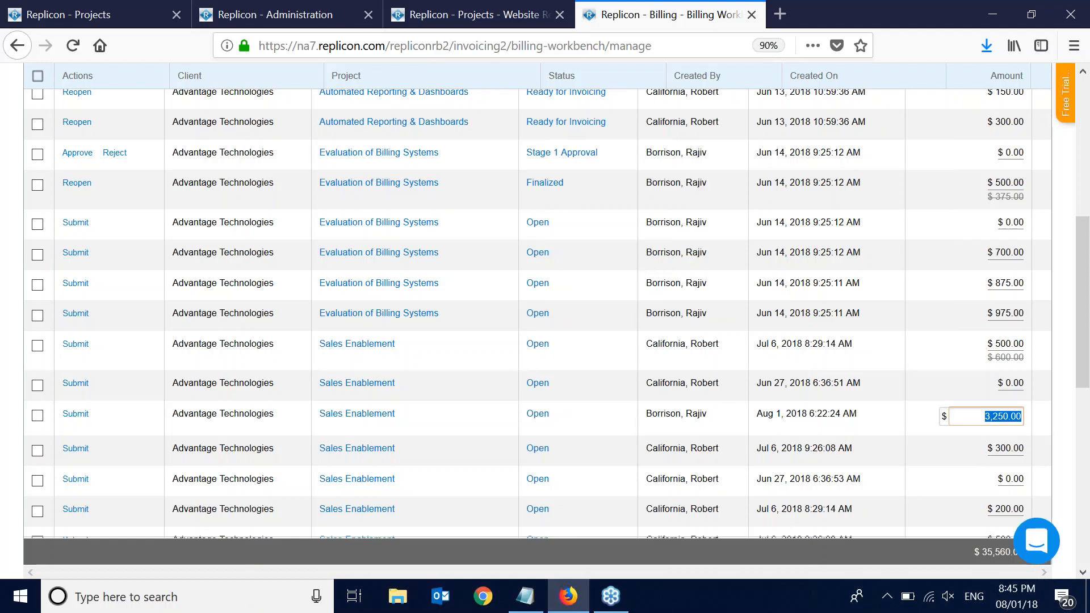
type("3,0000")
left_click(1043, 426)
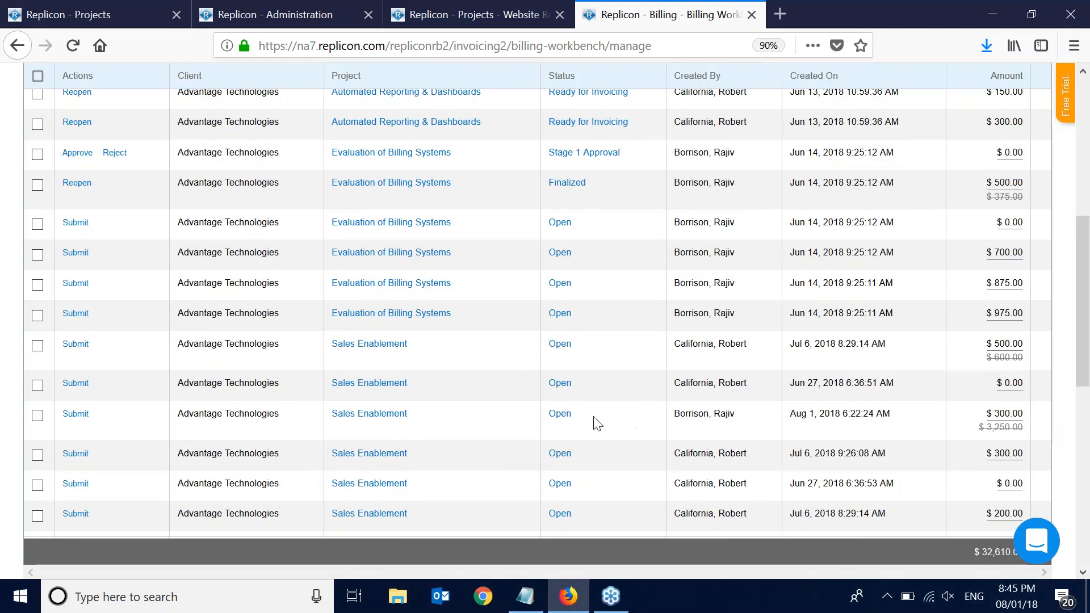
Step: Check the approval workflow diagram for the Aug 1, 2018 Sales Enablement entry and submit that entry for approval
left_click(561, 416)
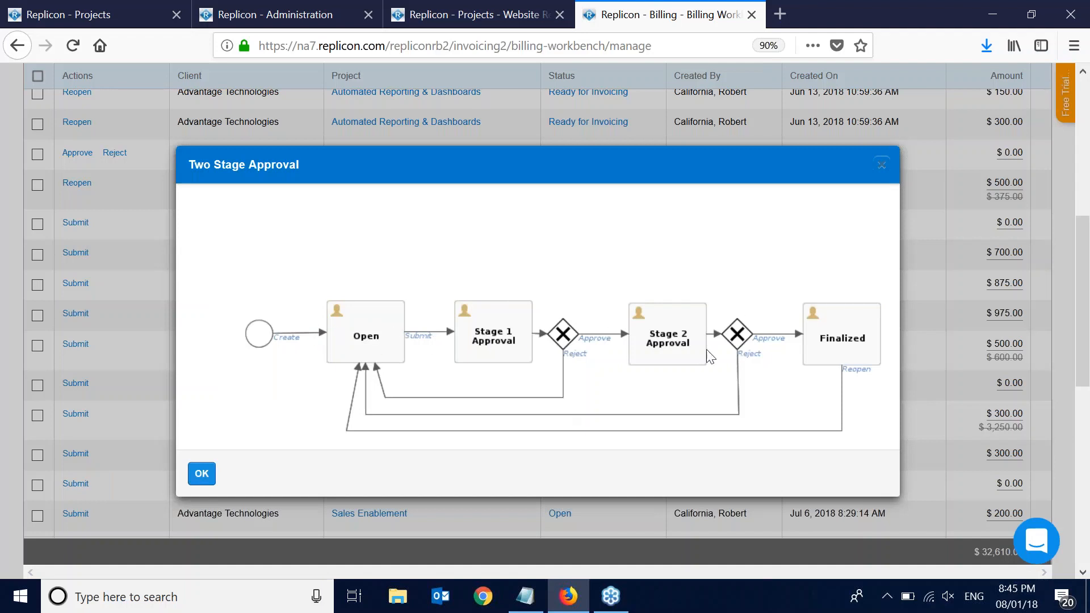
left_click(203, 474)
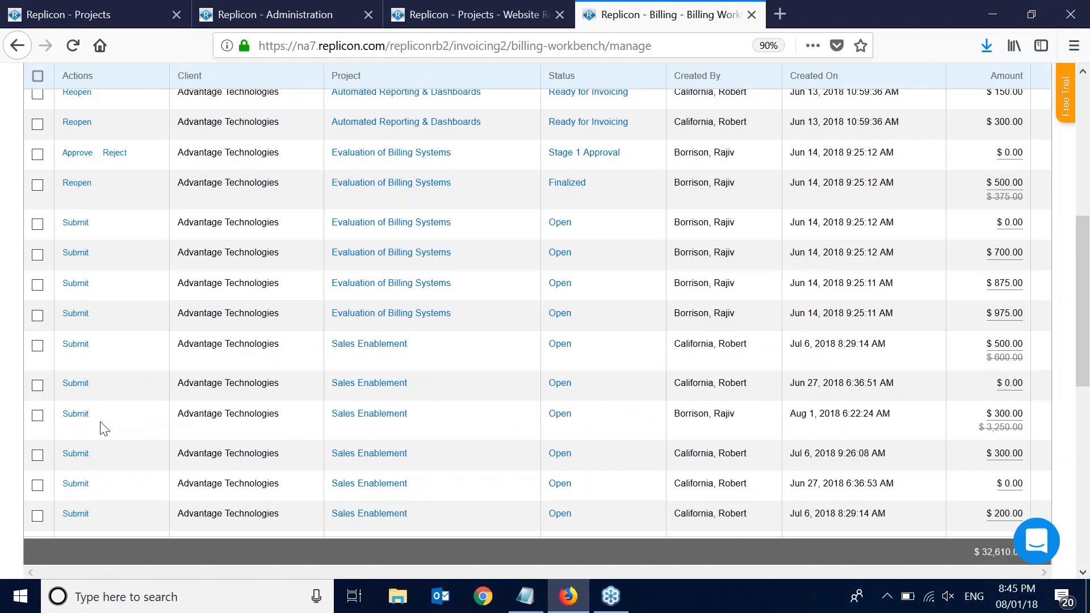
left_click(76, 414)
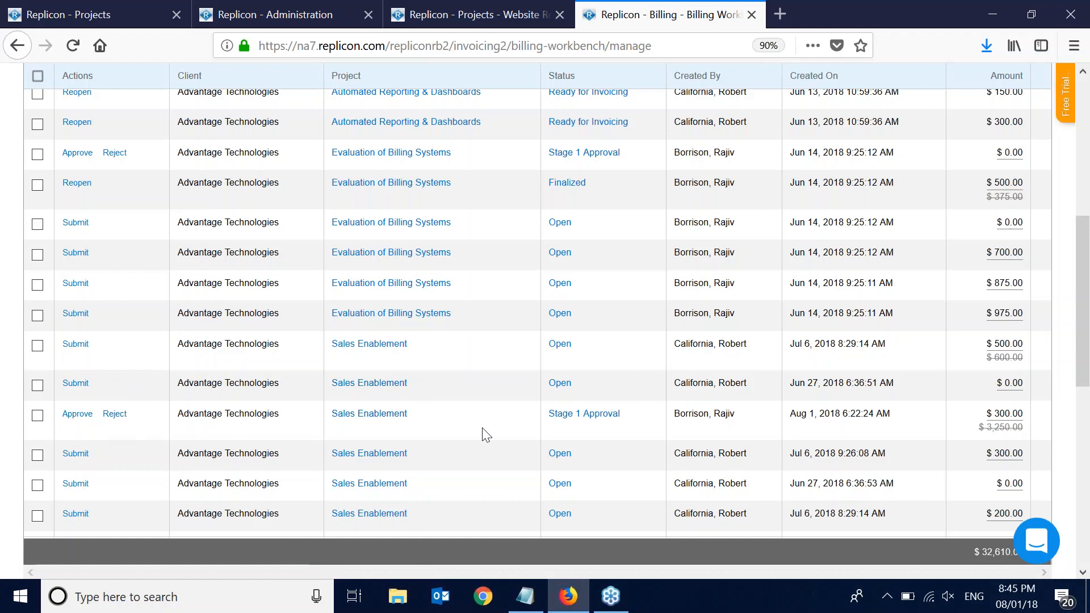
Step: Approve the Aug 1, 2018 Sales Enablement billing entry through Stage 1 and Stage 2 approval
left_click_drag(639, 420, 550, 421)
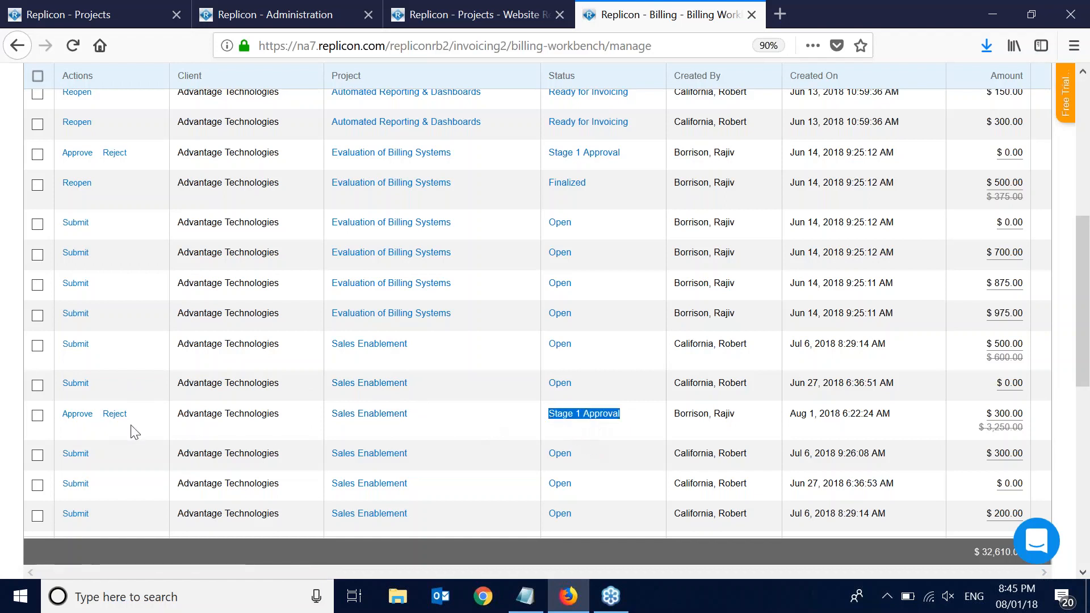
left_click(77, 414)
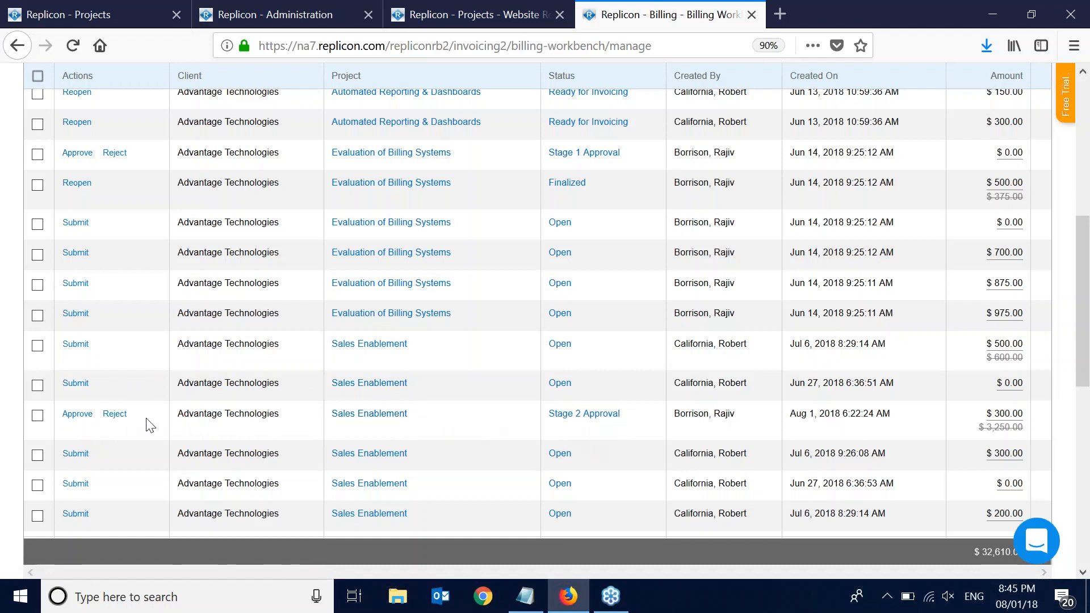
left_click(77, 414)
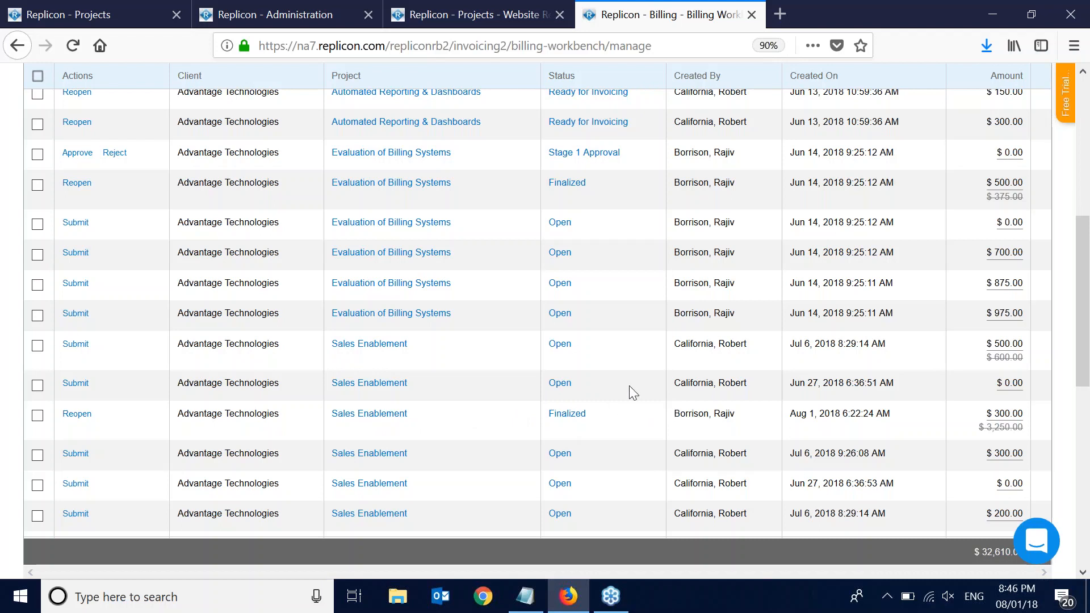
Step: Select the finalized Aug 1, 2018 Sales Enablement entry, download it as CSV and open the file with Microsoft Excel
left_click(38, 418)
scroll(143, 355, "up", 1)
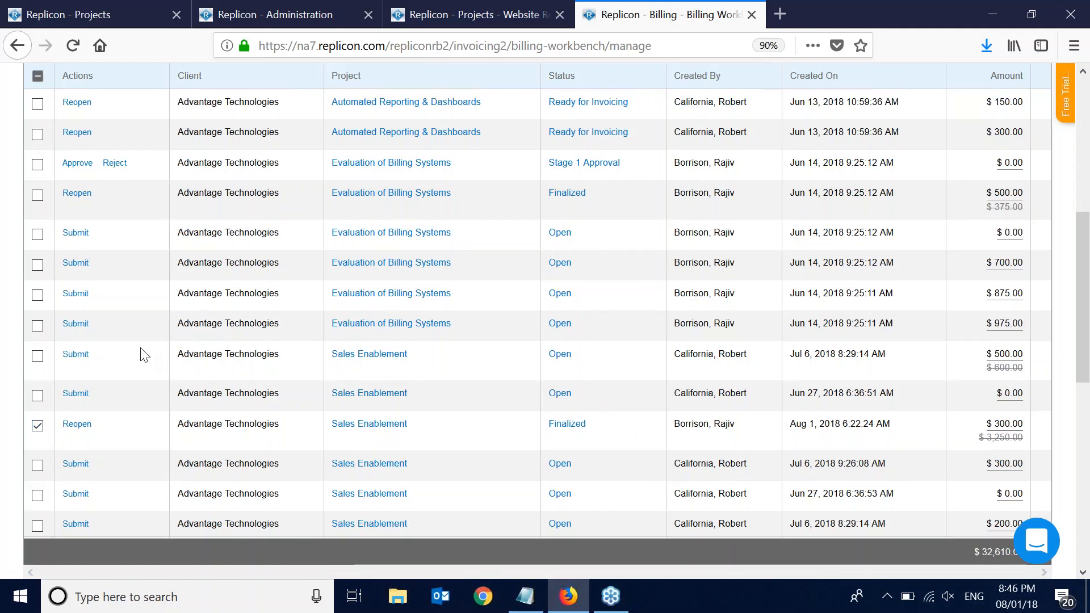
scroll(144, 355, "up", 4)
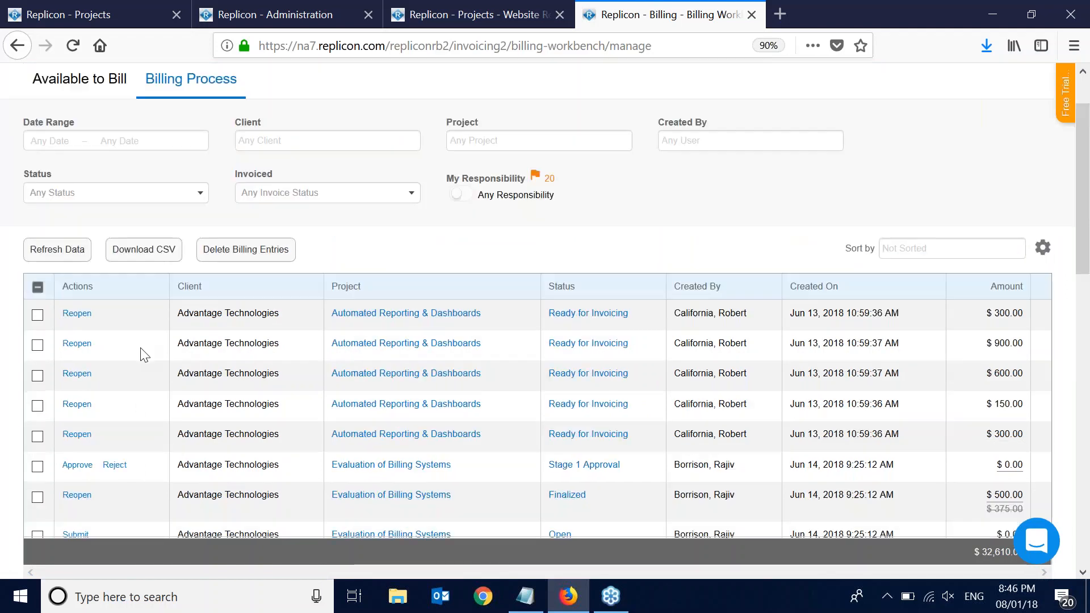
scroll(216, 157, "down", 3)
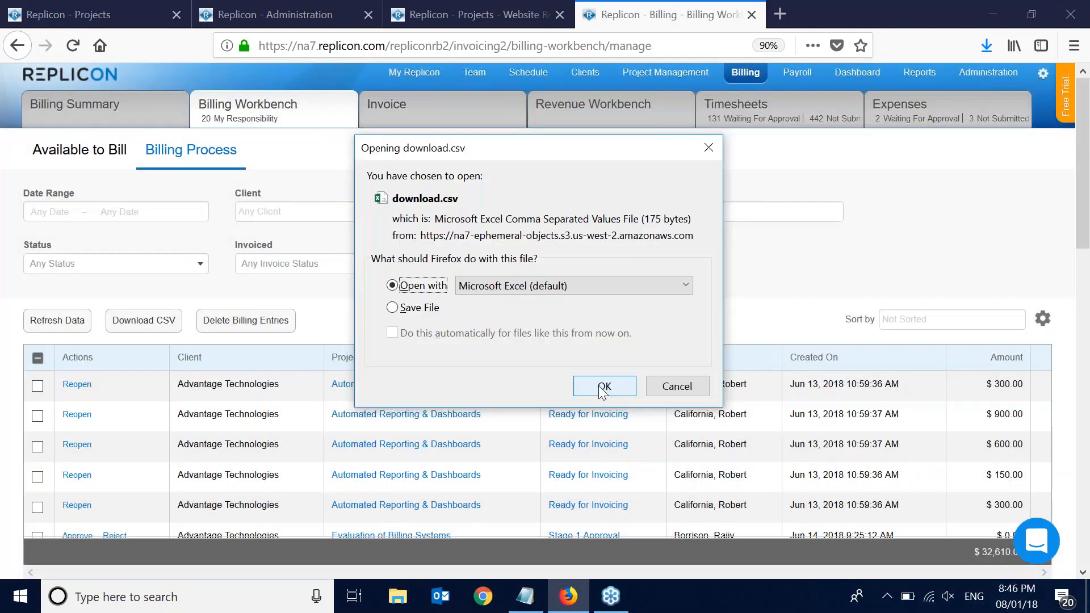
left_click(603, 391)
scroll(498, 316, "down", 1)
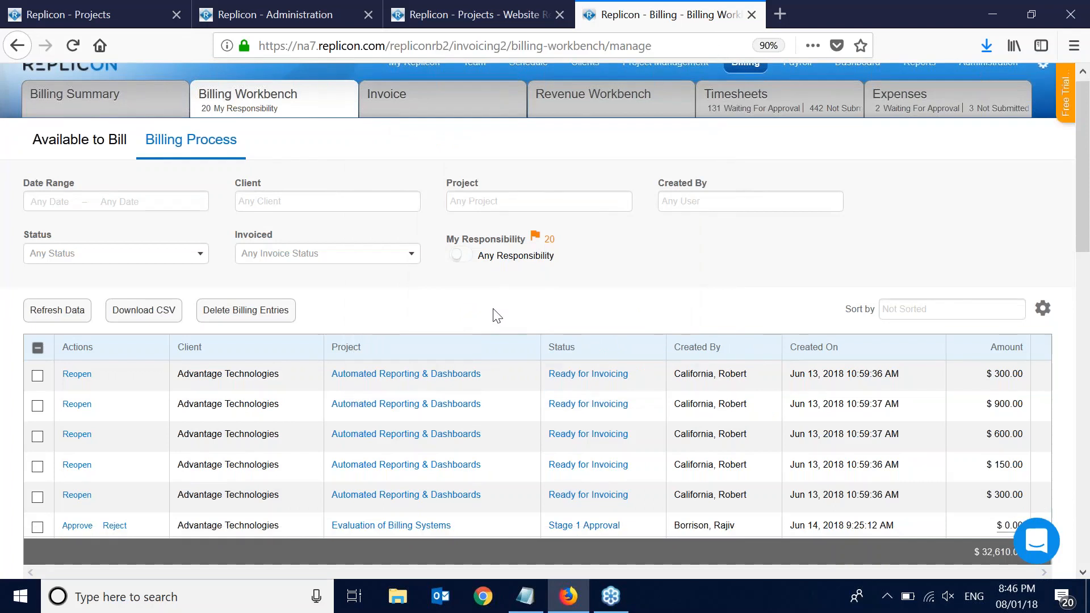
scroll(704, 262, "up", 1)
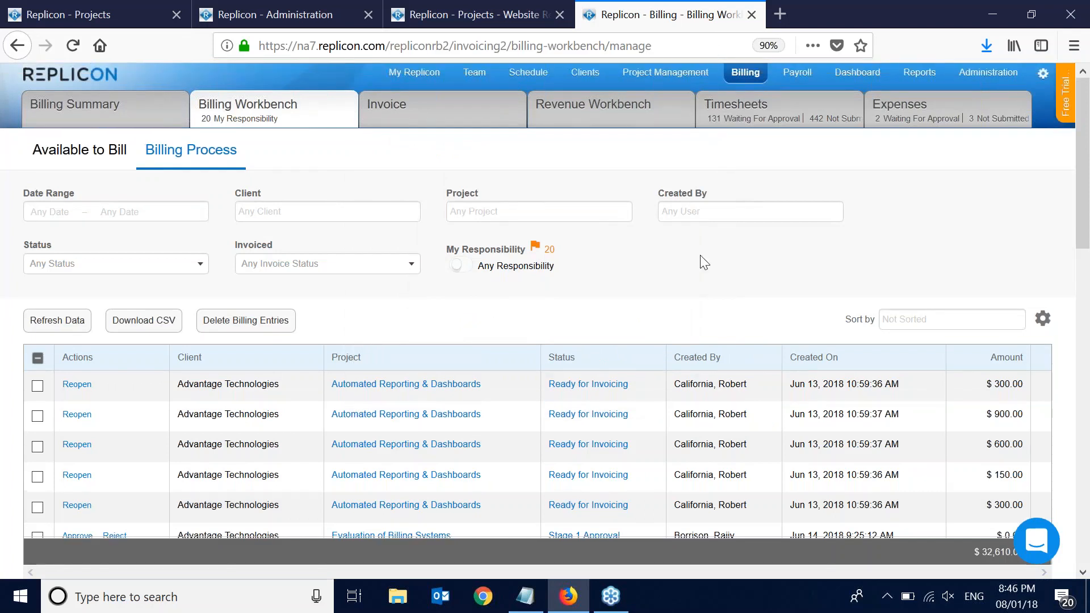
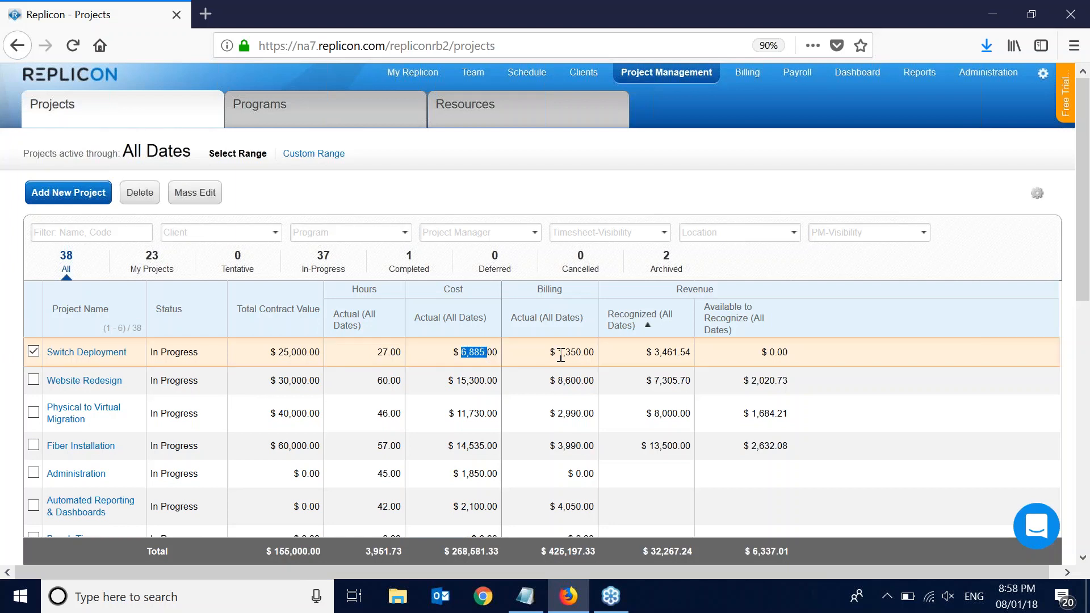
Step: Compare the actual billing and recognized revenue amounts of the Switch Deployment project
left_click_drag(558, 353, 584, 354)
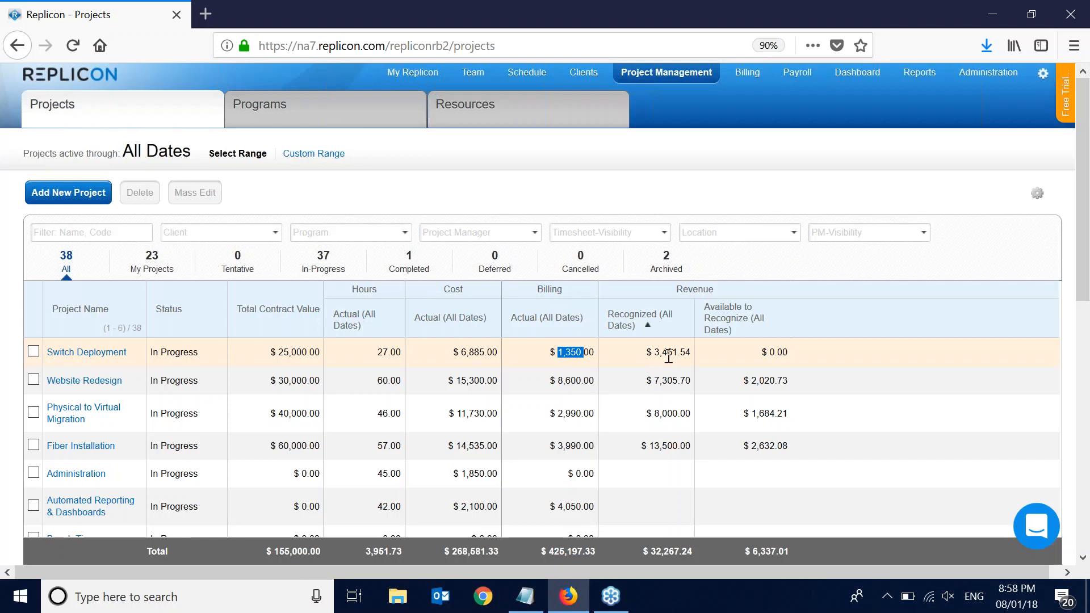
left_click_drag(654, 352, 686, 355)
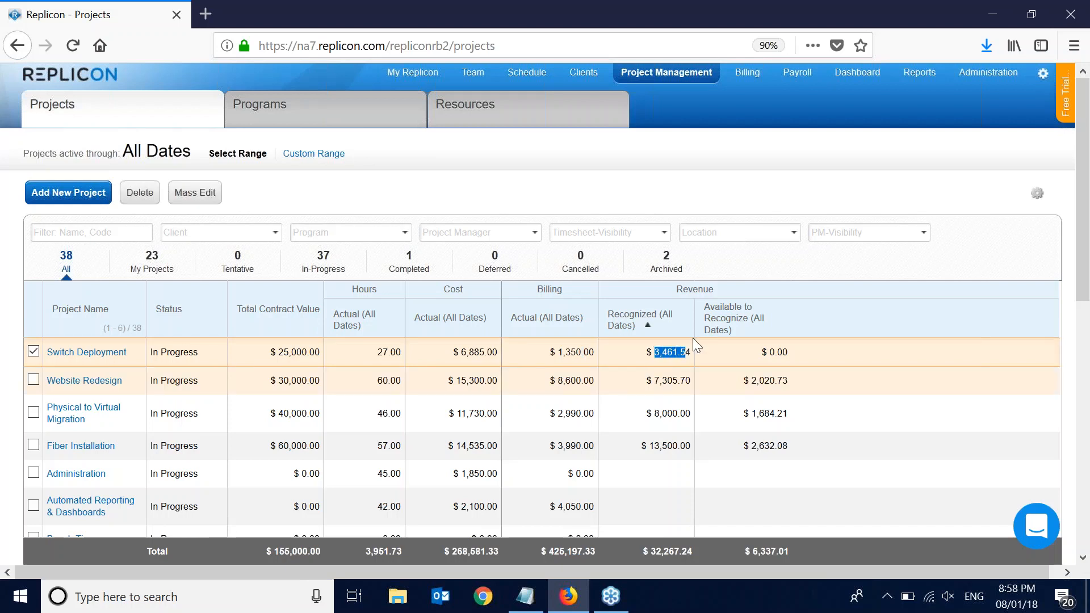
Step: Open Administration in a separate browser tab and view the Revenue Contract Clauses list
right_click(972, 73)
left_click(962, 84)
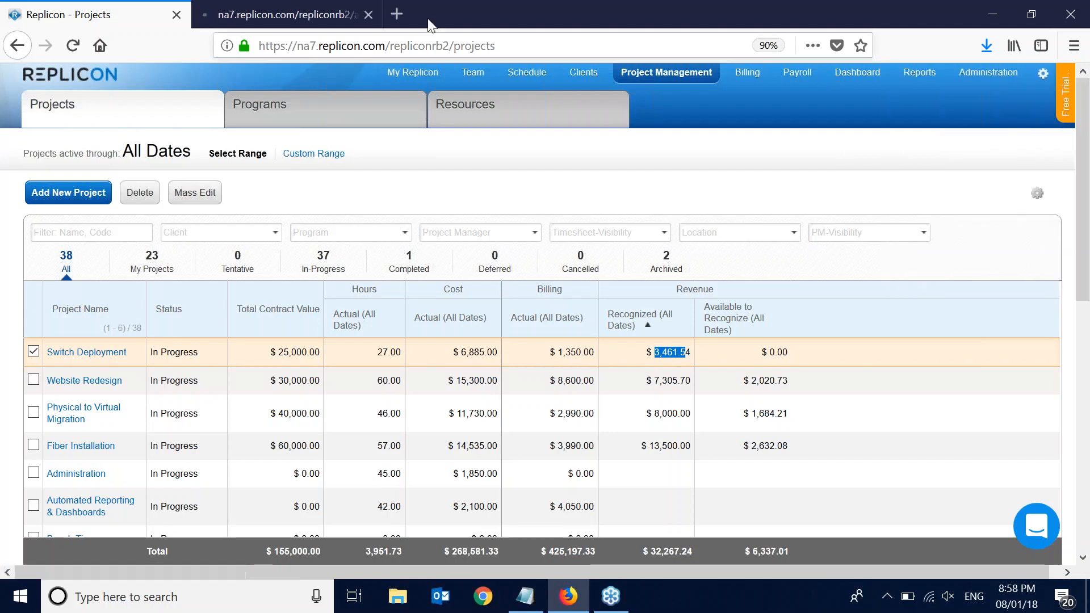
left_click(290, 7)
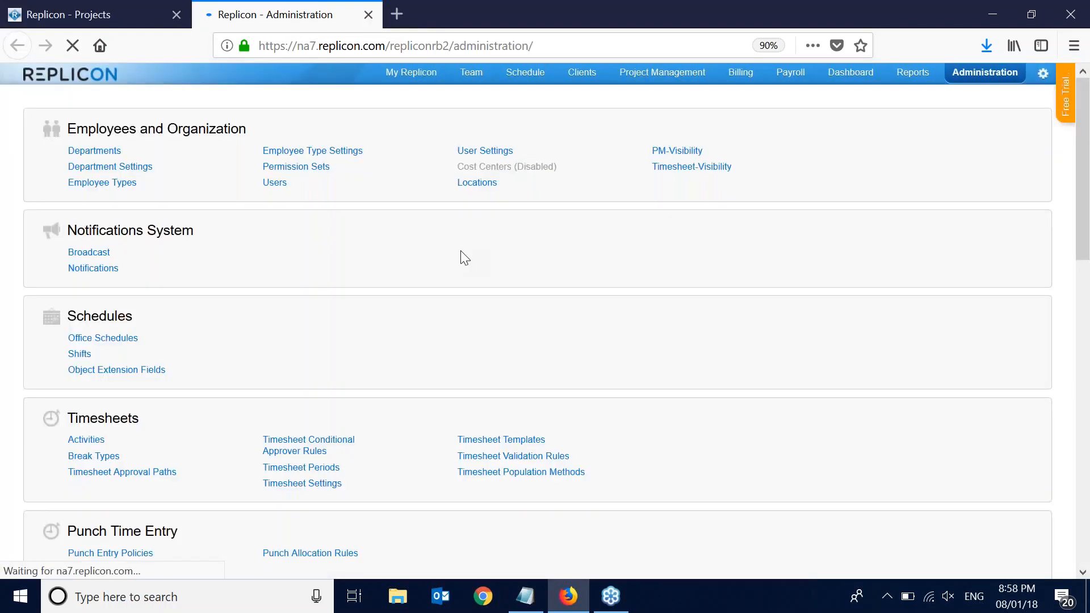
scroll(465, 258, "down", 5)
scroll(630, 364, "down", 3)
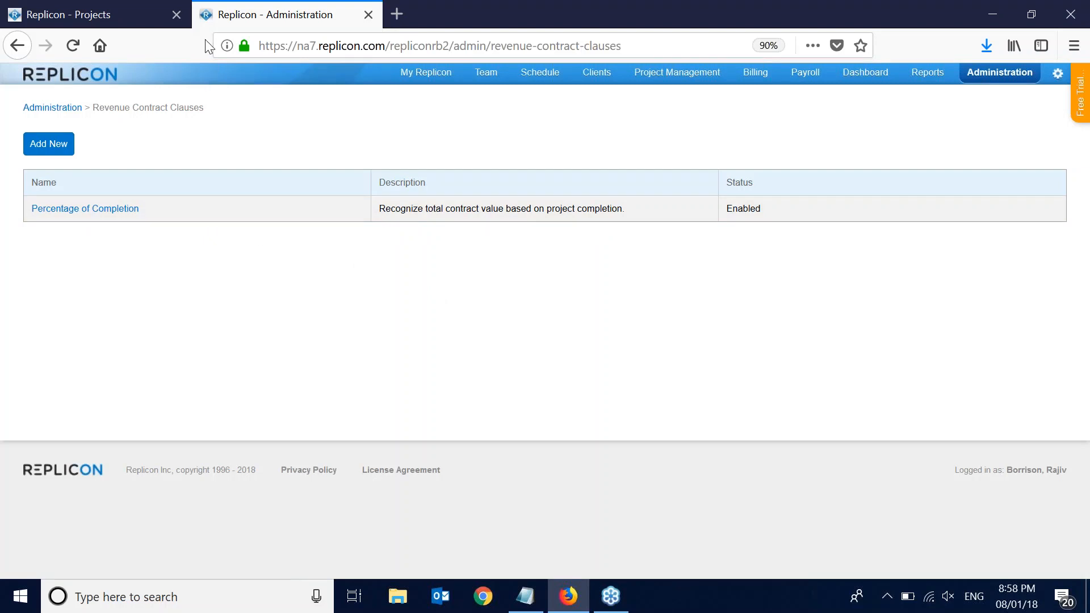
Step: Start a new project with Time and Material billing and the Percentage of Completion revenue type, examine its total contract value, and cancel it
left_click(117, 17)
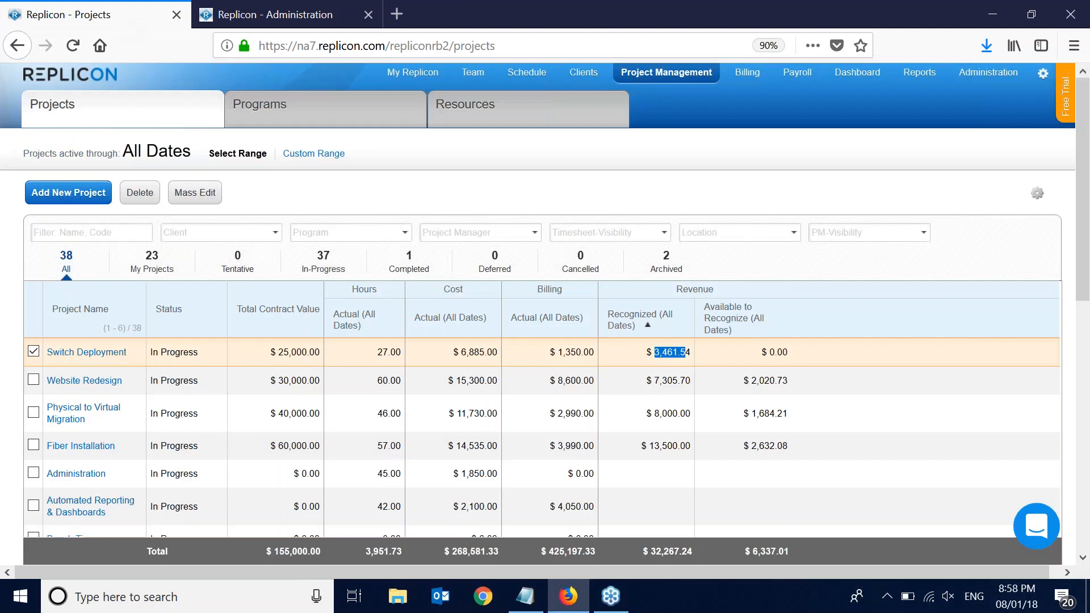
left_click(69, 193)
left_click(455, 295)
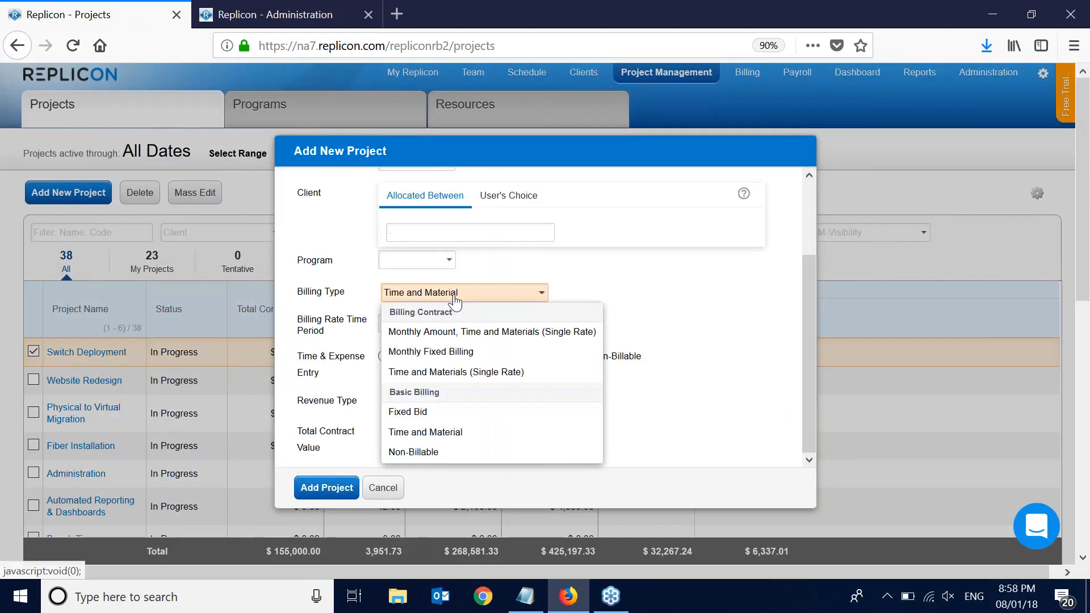
left_click(429, 432)
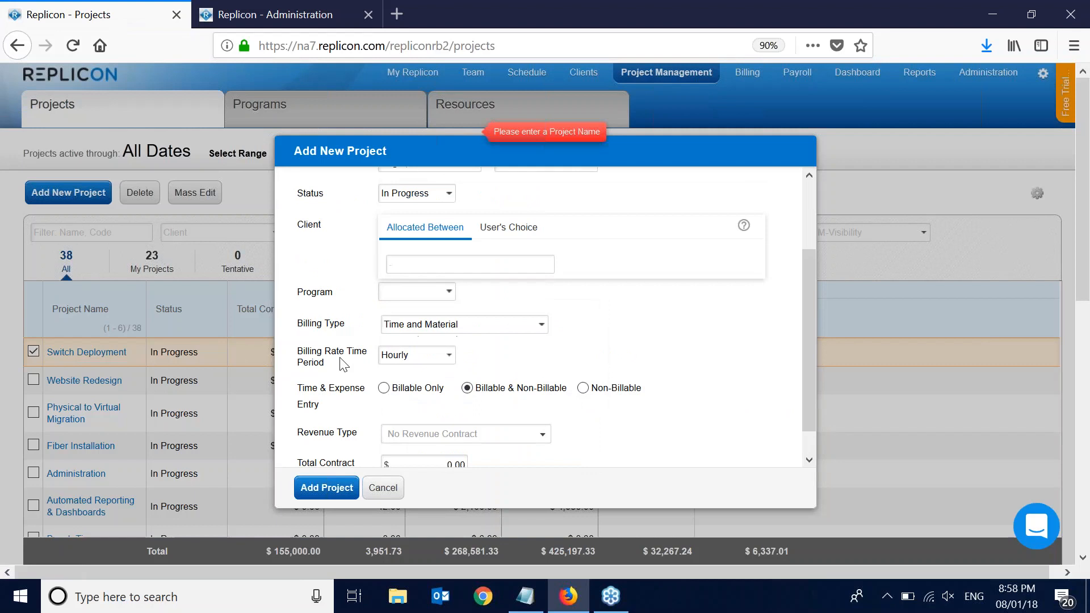
left_click(436, 406)
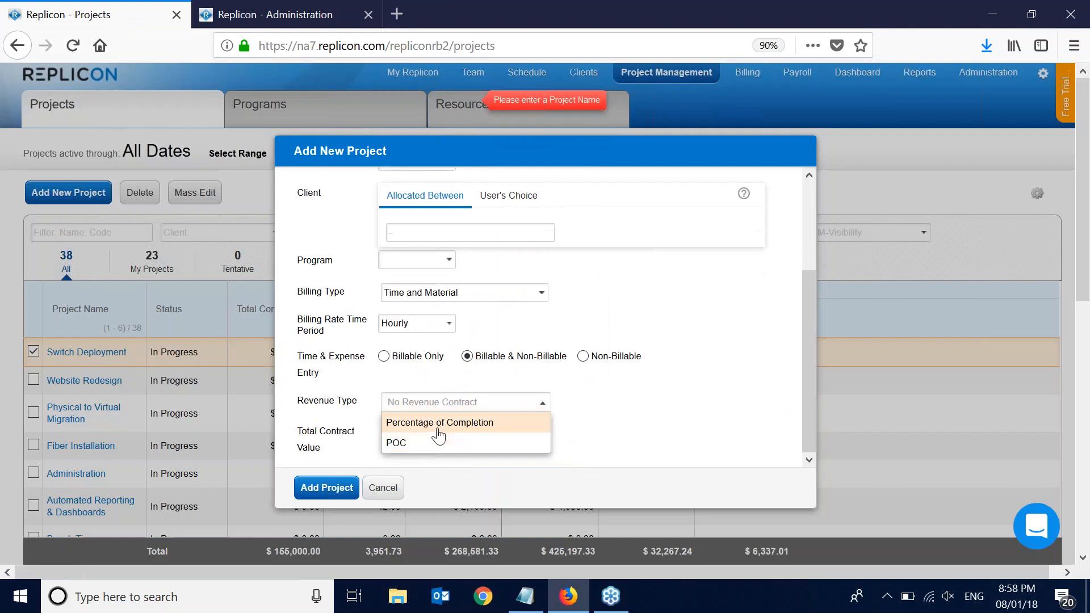
left_click(446, 423)
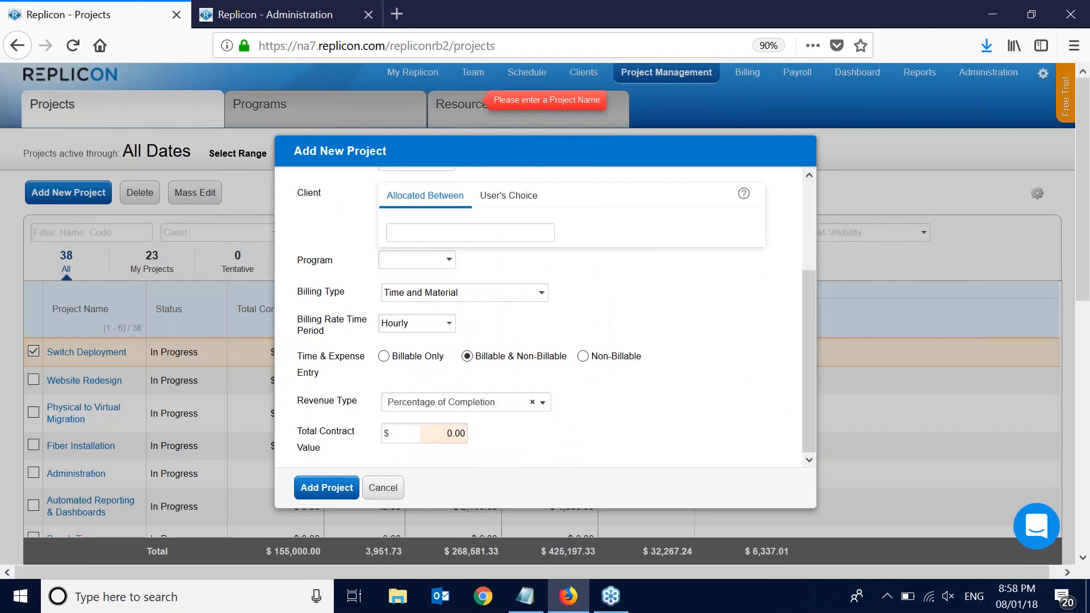
left_click(449, 433)
left_click(449, 434)
left_click_drag(444, 434, 465, 435)
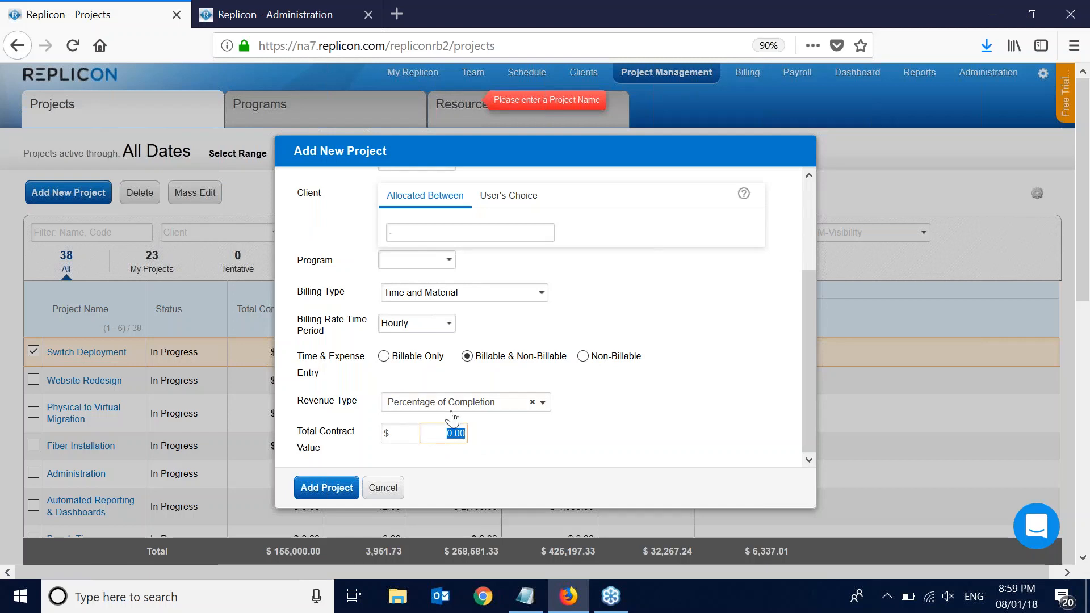
left_click(383, 488)
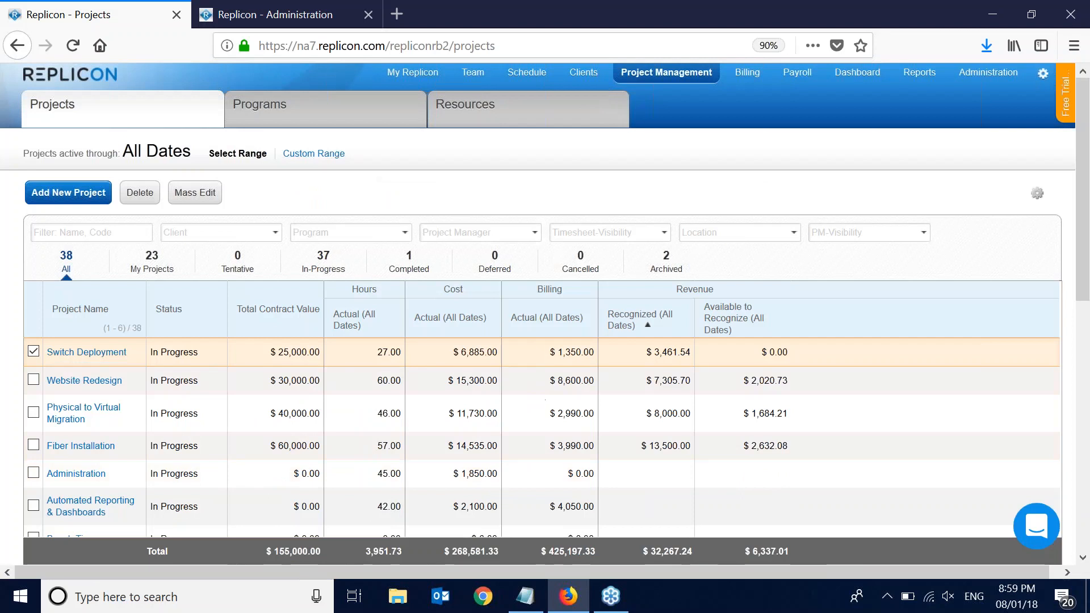
Step: In the Revenue Workbench, create and complete a revenue run with an as-of date of Aug 1, 2018
left_click(749, 74)
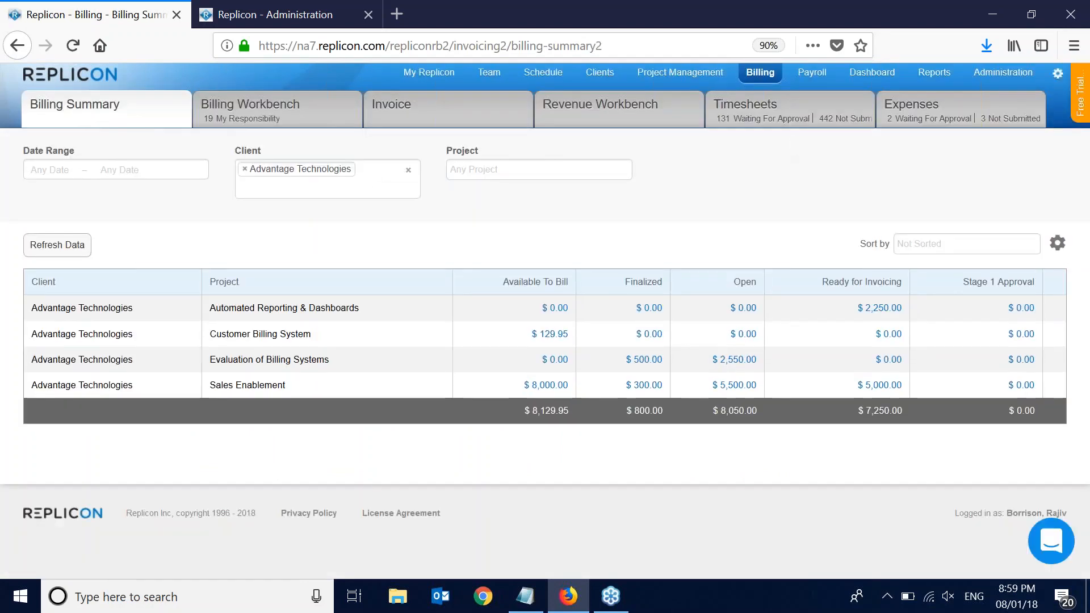
left_click(681, 114)
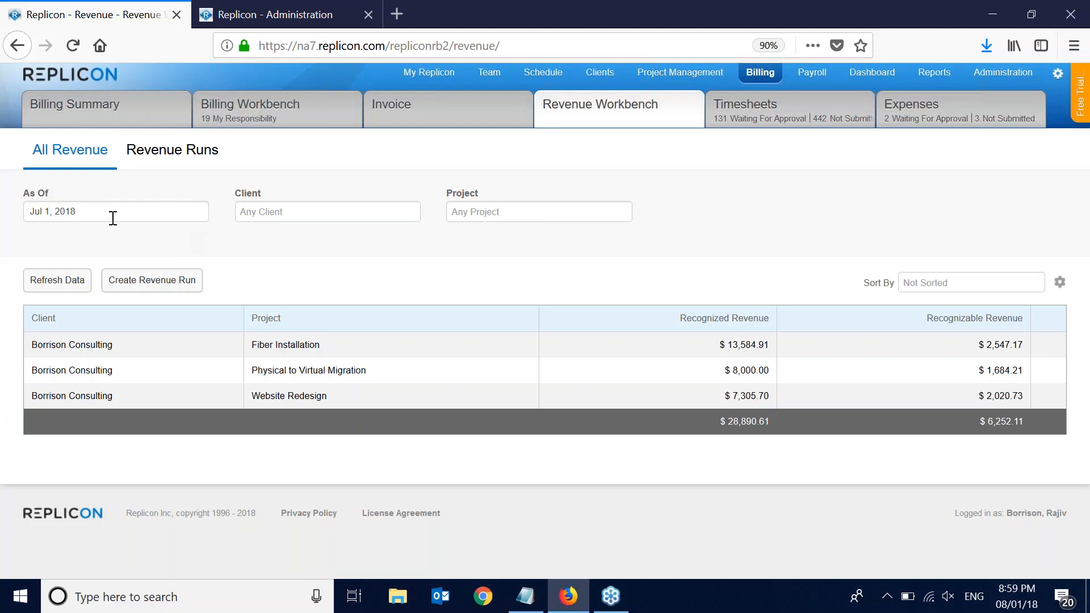
left_click(86, 215)
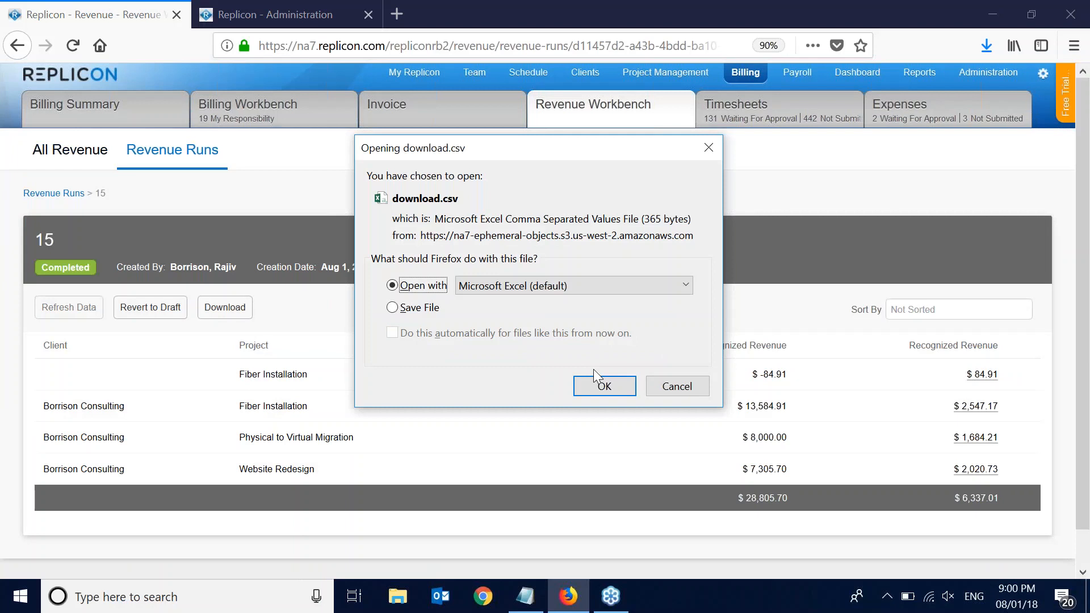
Step: Cancel the revenue run's CSV download and check the previously recognized revenue for Website Redesign
left_click(677, 386)
left_click_drag(775, 469, 751, 469)
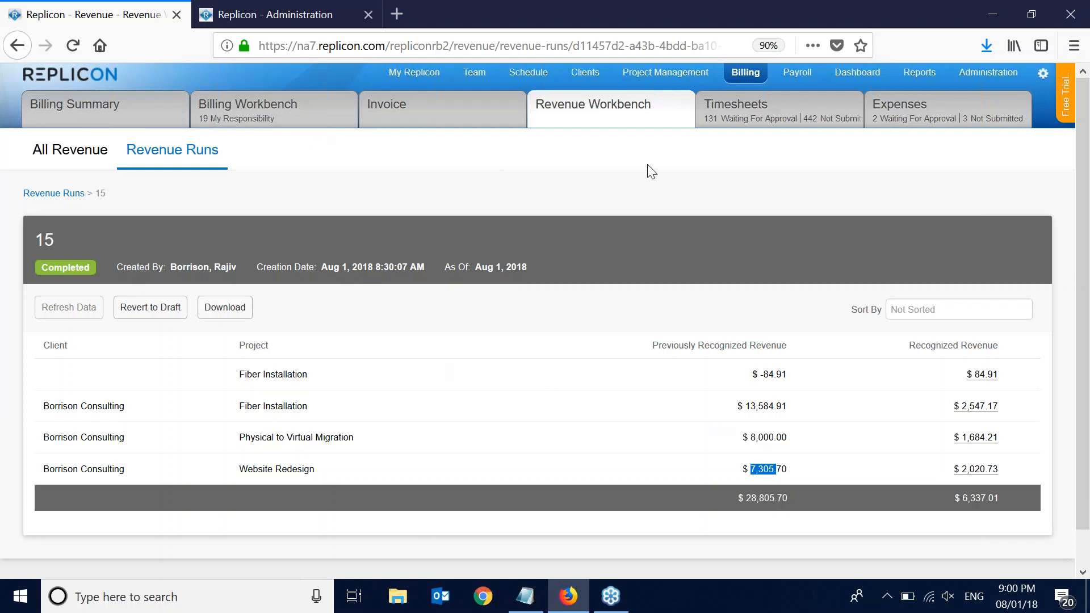
Step: Open the Revenue Recognition Summary report from the project reports, and return to the projects list
left_click(922, 77)
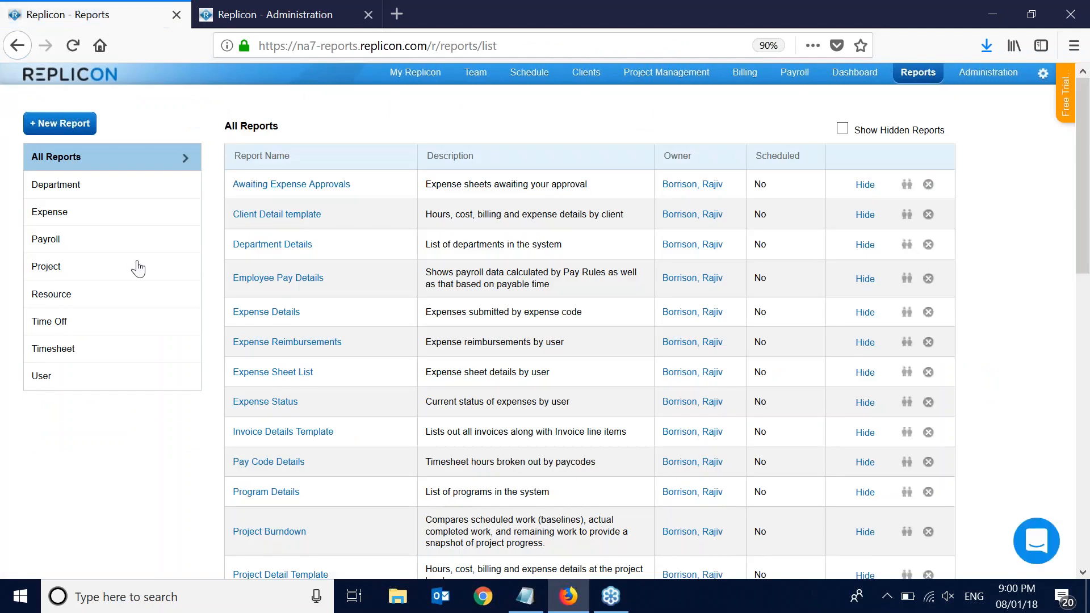
left_click(133, 269)
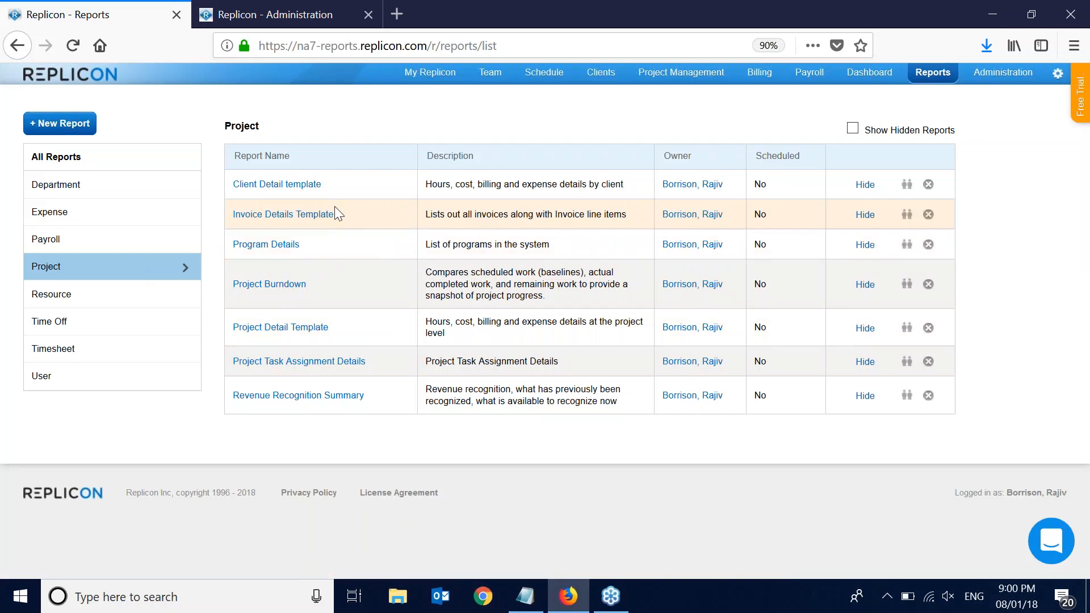
left_click(324, 405)
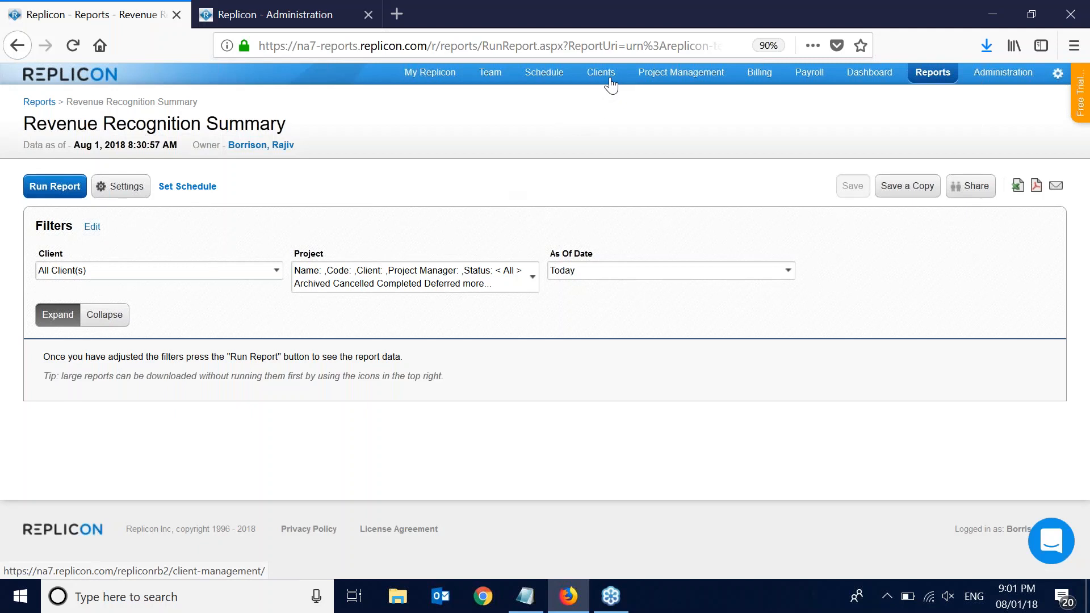
left_click(675, 84)
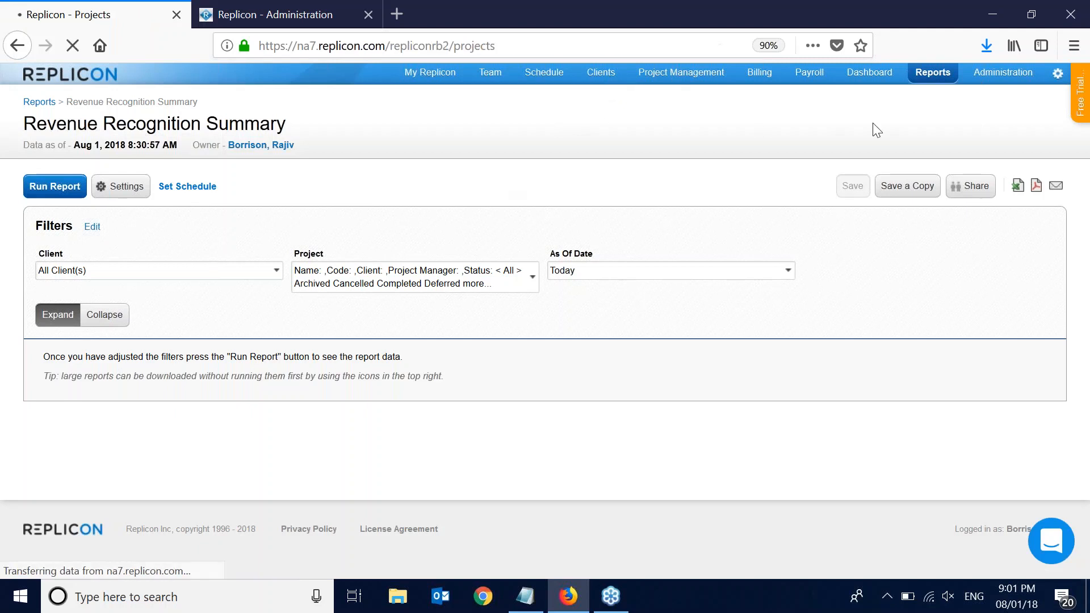